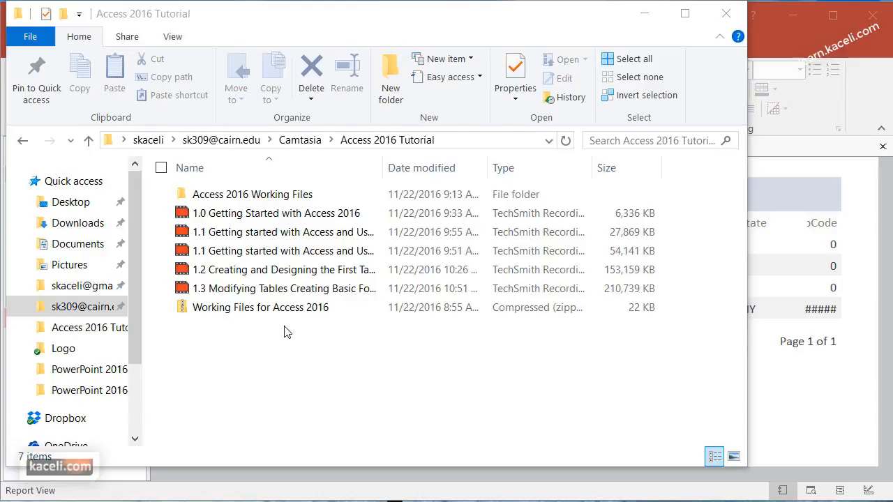
Extract the Working Files for Access 2016 archive to its suggested folder and open the extracted Access files for assignment 1 folder
{"action": "left_click", "coordinate": [217, 316]}
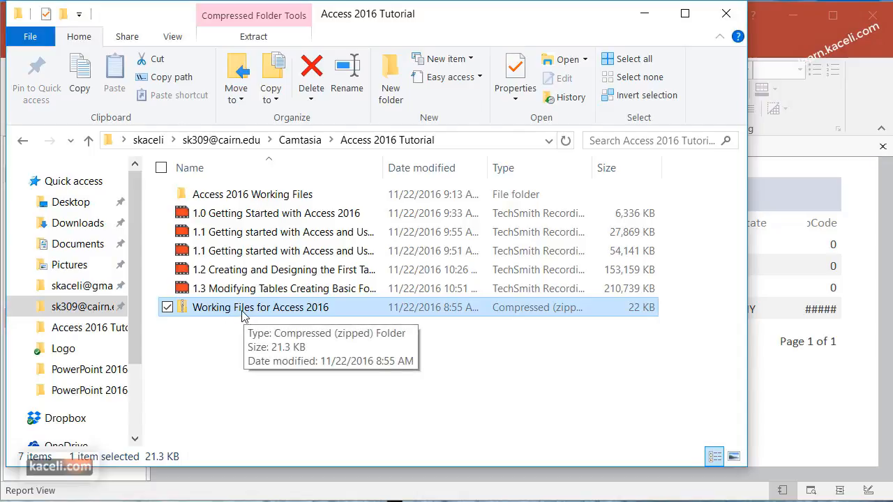
{"action": "double_click", "coordinate": [242, 314]}
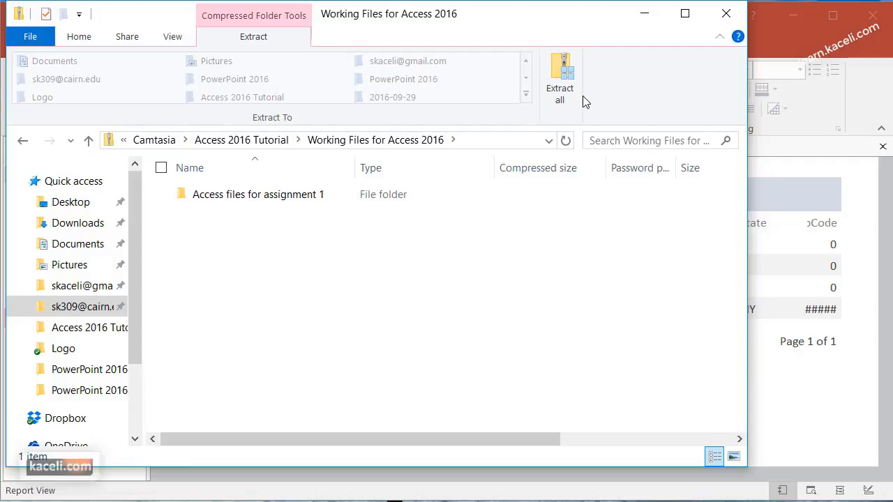
{"action": "left_click", "coordinate": [558, 94]}
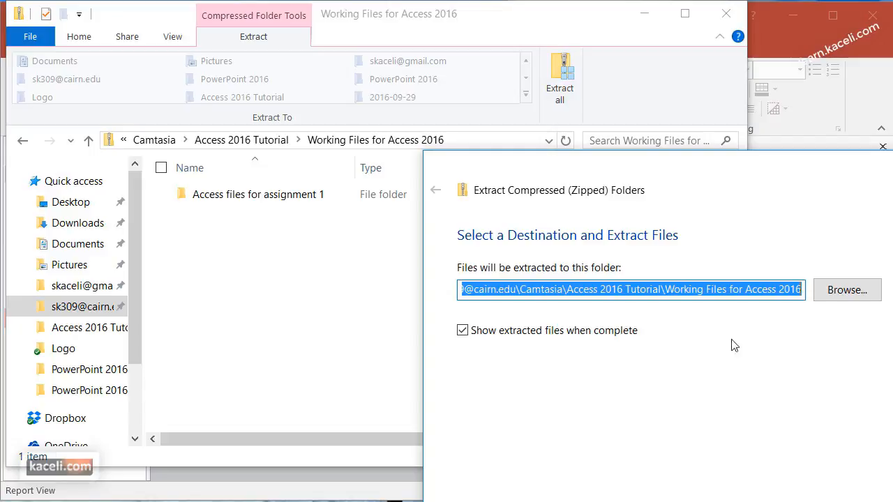
{"action": "left_click", "coordinate": [539, 293]}
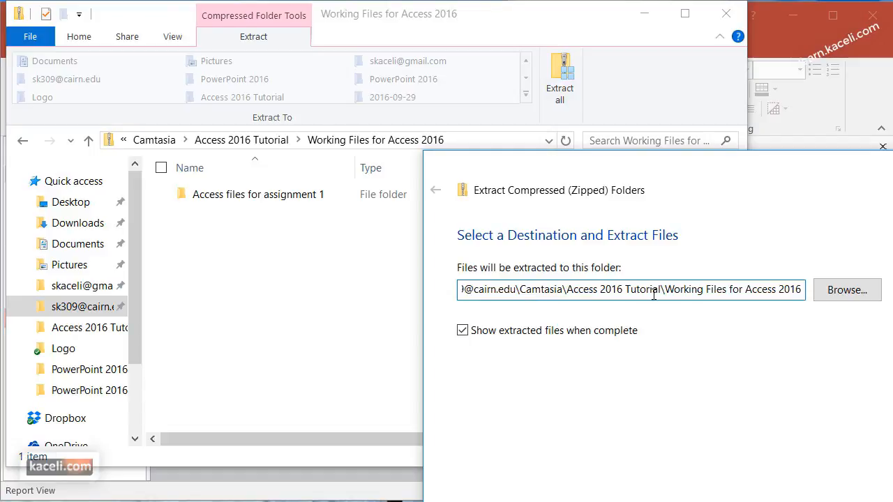
{"action": "left_click_drag", "start_coordinate": [801, 178], "coordinate": [543, 99]}
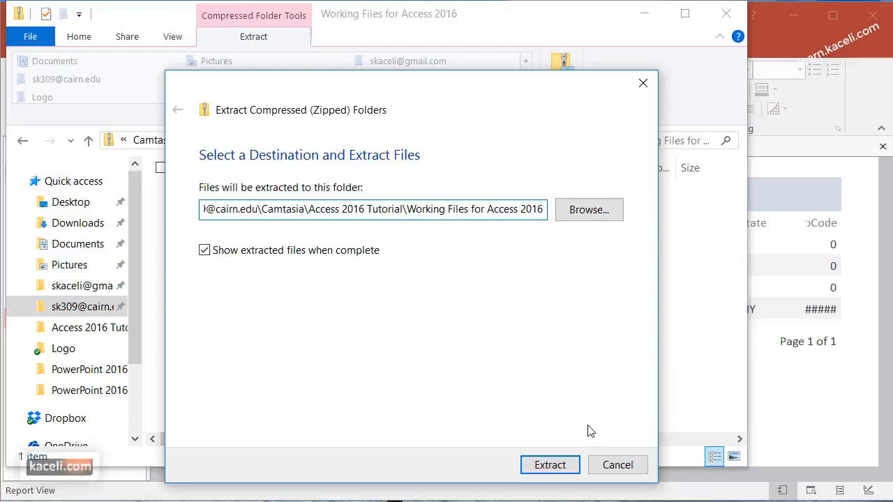
{"action": "left_click", "coordinate": [542, 464]}
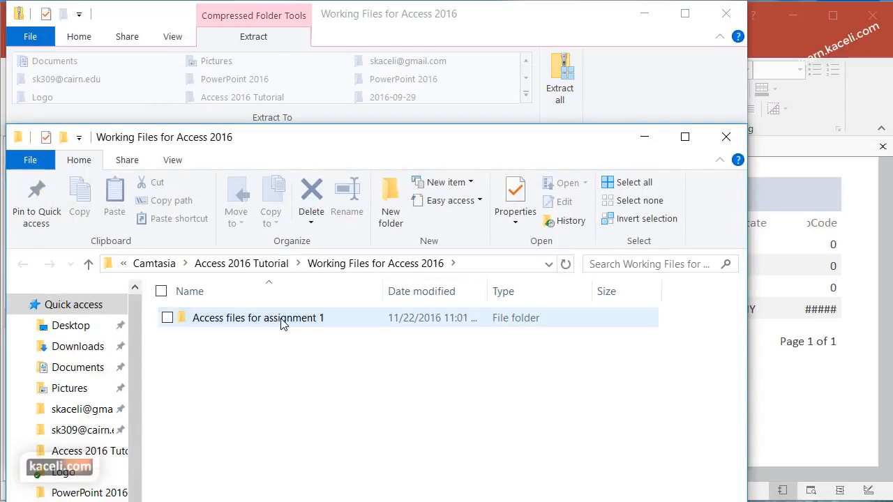
{"action": "double_click", "coordinate": [282, 323]}
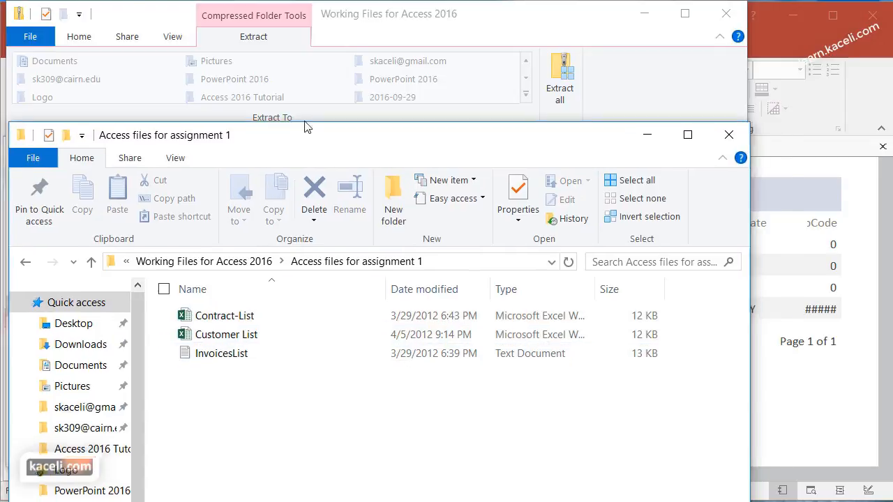
{"action": "left_click_drag", "start_coordinate": [282, 142], "coordinate": [318, 74]}
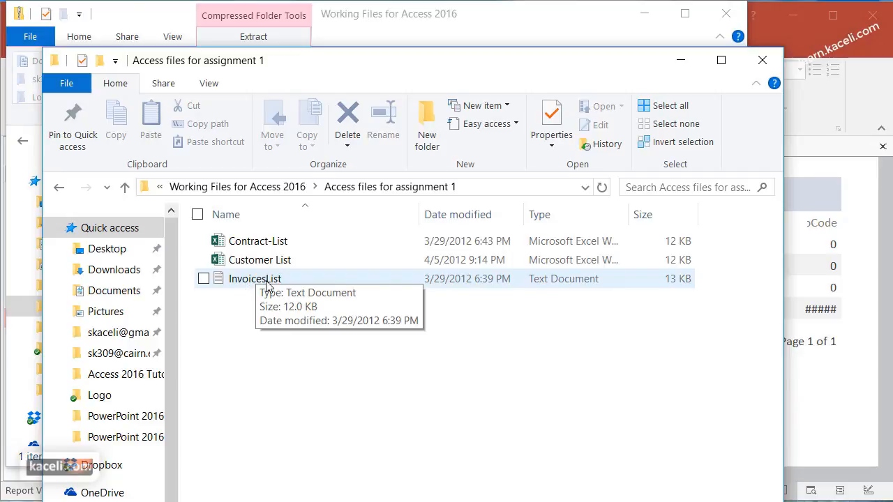
Open the Customer List workbook, look through its customer records and headers, and close it without saving
{"action": "double_click", "coordinate": [267, 267]}
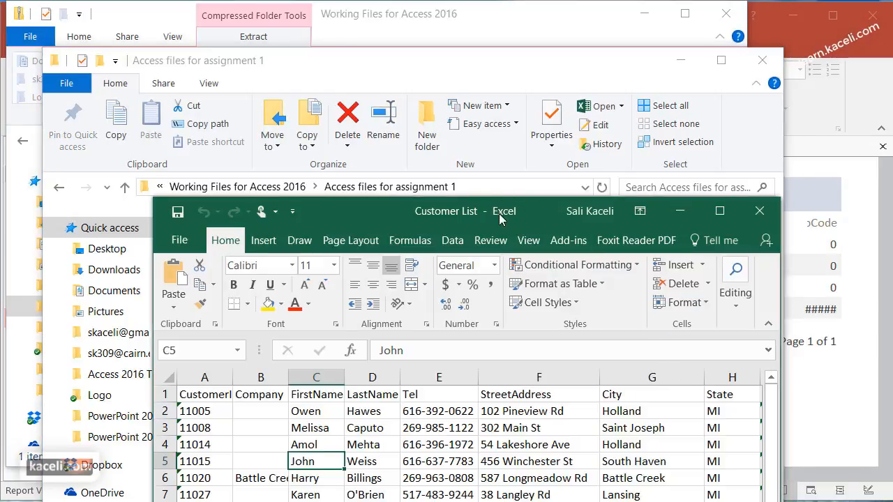
{"action": "left_click_drag", "start_coordinate": [499, 218], "coordinate": [454, 67]}
{"action": "scroll", "coordinate": [432, 339], "scroll_direction": "down", "scroll_amount": 2}
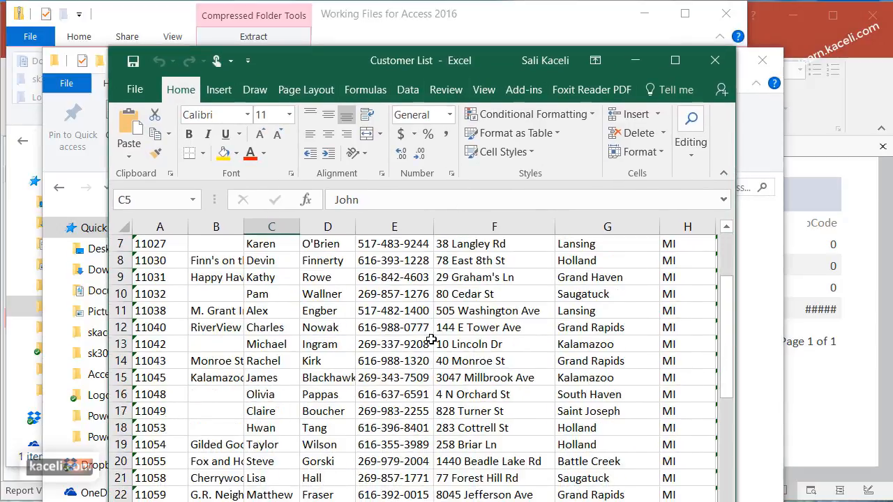
{"action": "scroll", "coordinate": [431, 340], "scroll_direction": "down", "scroll_amount": 9}
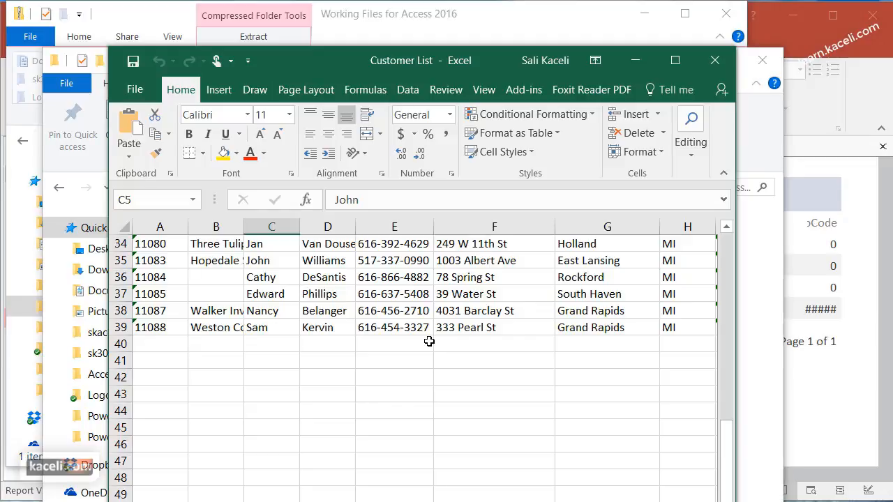
{"action": "scroll", "coordinate": [285, 289], "scroll_direction": "up", "scroll_amount": 11}
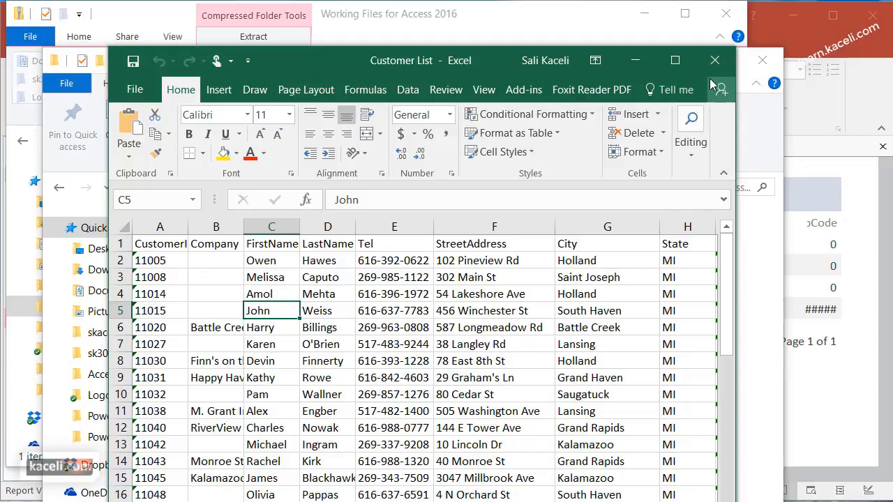
{"action": "double_click", "coordinate": [186, 227]}
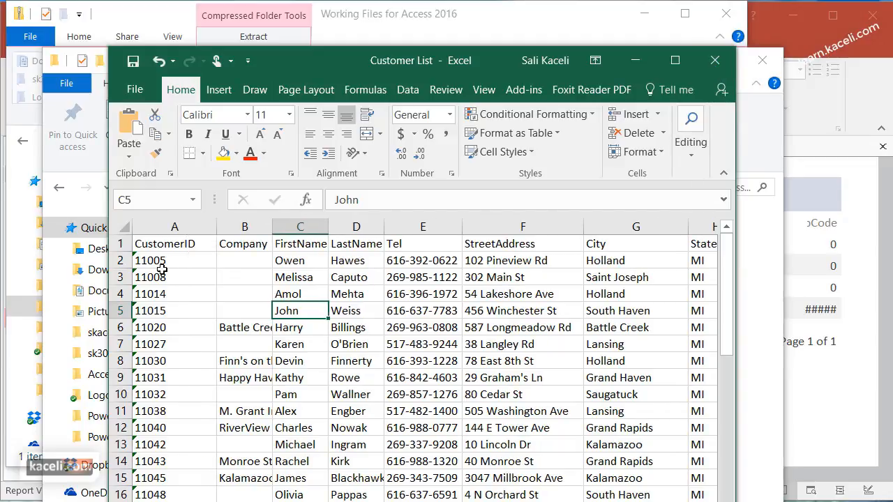
{"action": "left_click", "coordinate": [159, 310]}
{"action": "left_click", "coordinate": [714, 60]}
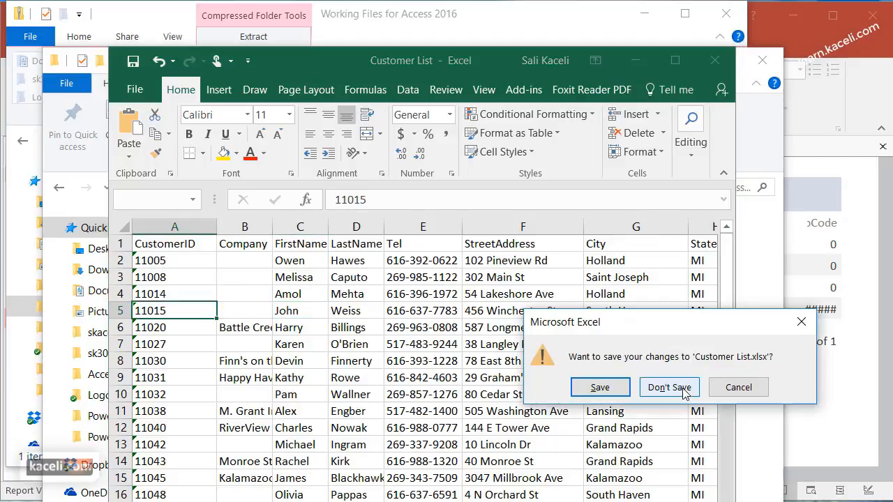
{"action": "left_click", "coordinate": [673, 334]}
Open the Contract-List workbook, widen the Customer ID, Contract Amt and Signing Date columns to fit their contents, and minimize it
{"action": "double_click", "coordinate": [277, 242]}
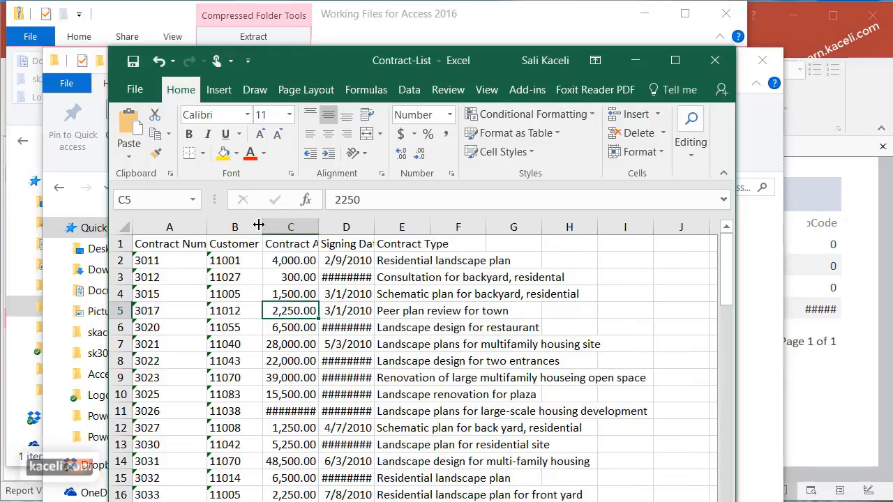
{"action": "left_click_drag", "start_coordinate": [262, 227], "coordinate": [280, 227]}
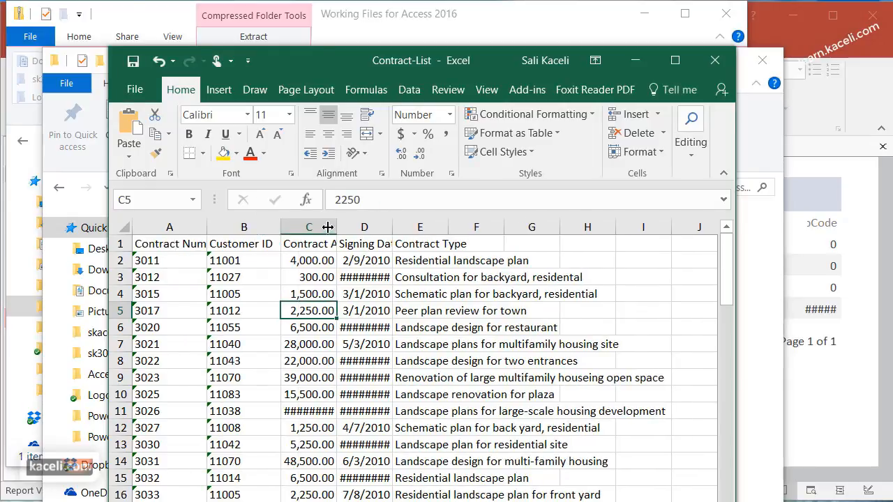
{"action": "left_click_drag", "start_coordinate": [337, 227], "coordinate": [362, 227]}
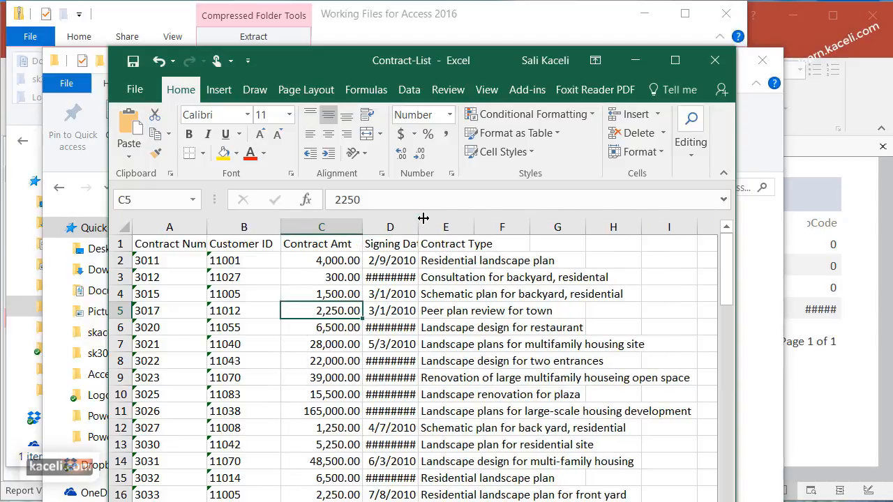
{"action": "left_click_drag", "start_coordinate": [423, 227], "coordinate": [459, 230]}
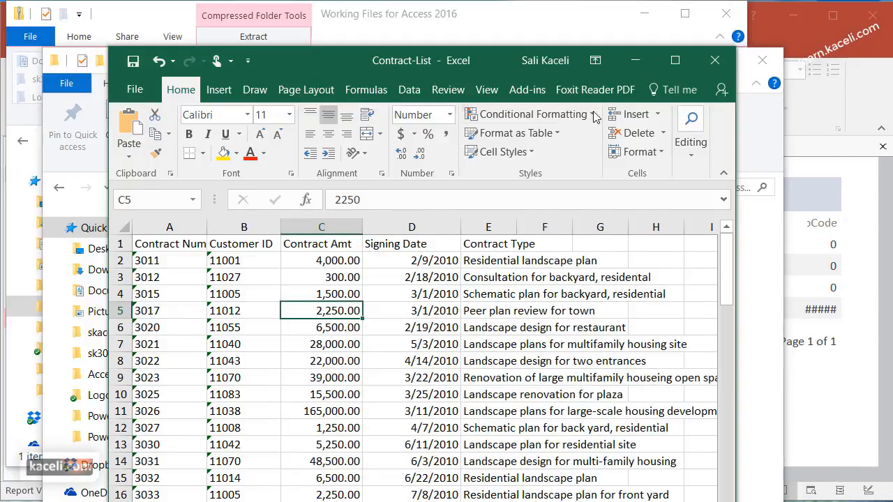
{"action": "left_click", "coordinate": [634, 60]}
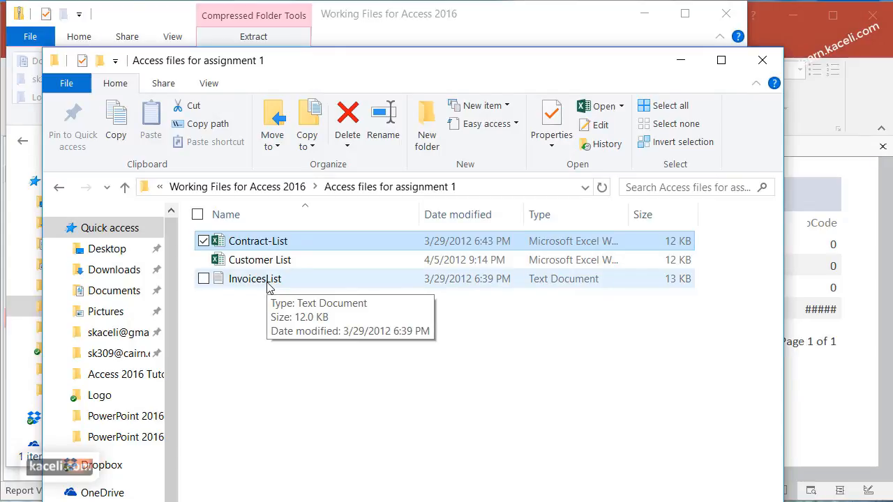
Open the InvoicesList text file, widen its window to read each comma-separated record on one line, and close it
{"action": "left_click", "coordinate": [269, 282]}
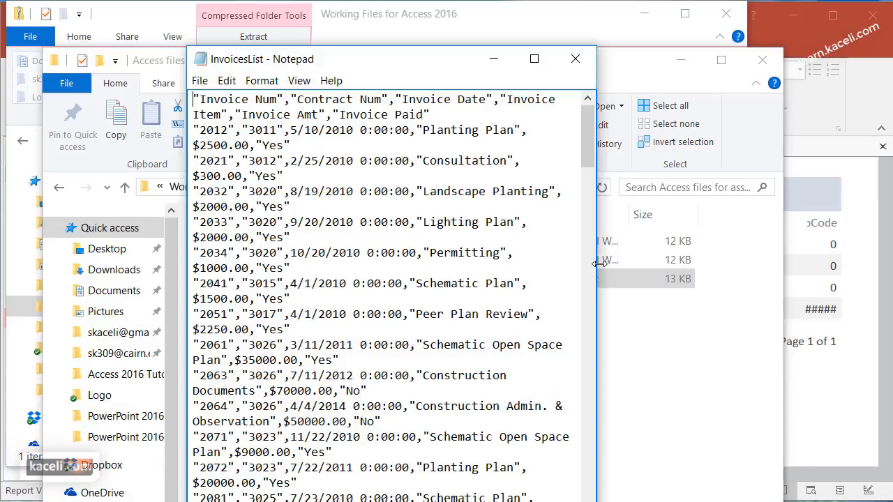
{"action": "left_click_drag", "start_coordinate": [599, 264], "coordinate": [825, 295]}
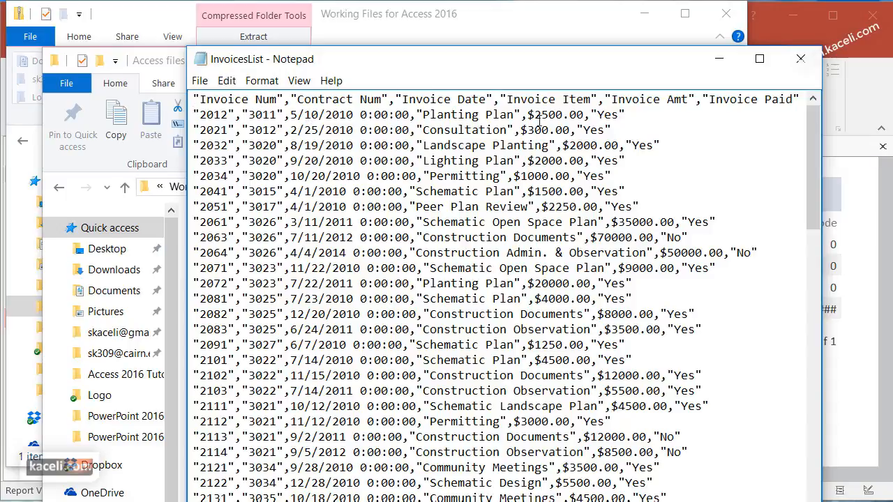
{"action": "left_click", "coordinate": [799, 60]}
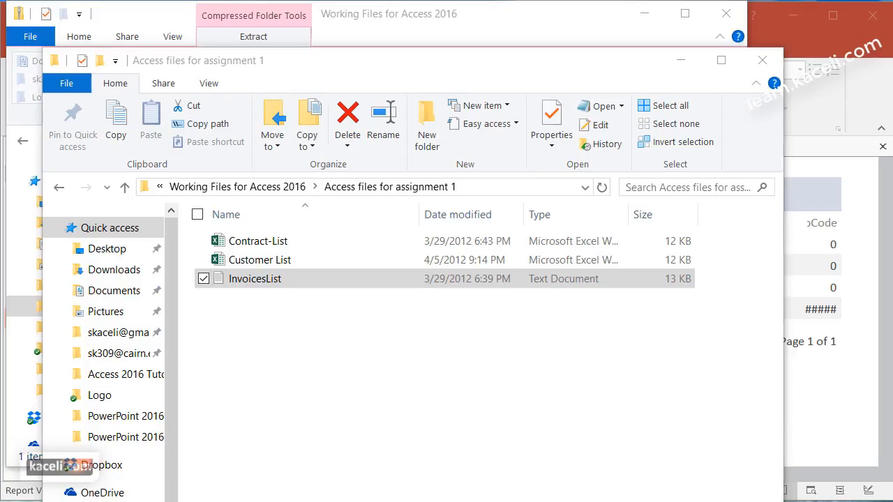
Switch to the Access database, close the Customer Information report and open the Customer Information table
{"action": "left_click", "coordinate": [680, 60]}
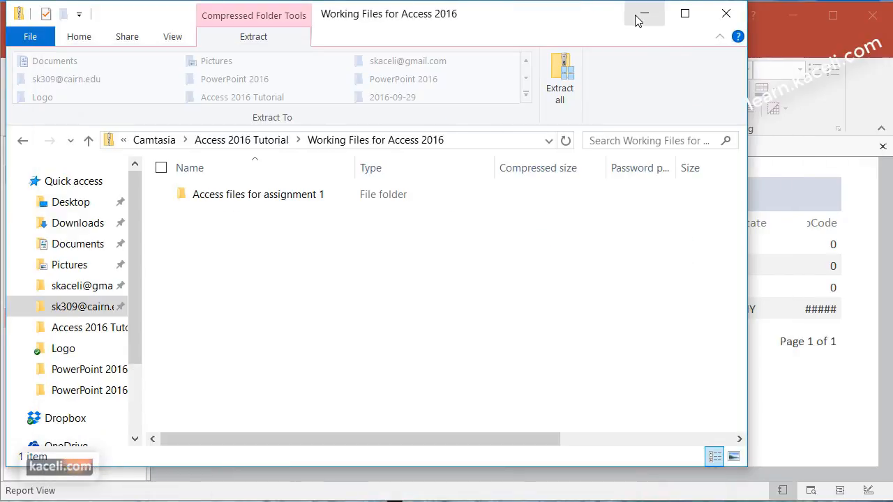
{"action": "left_click", "coordinate": [639, 18]}
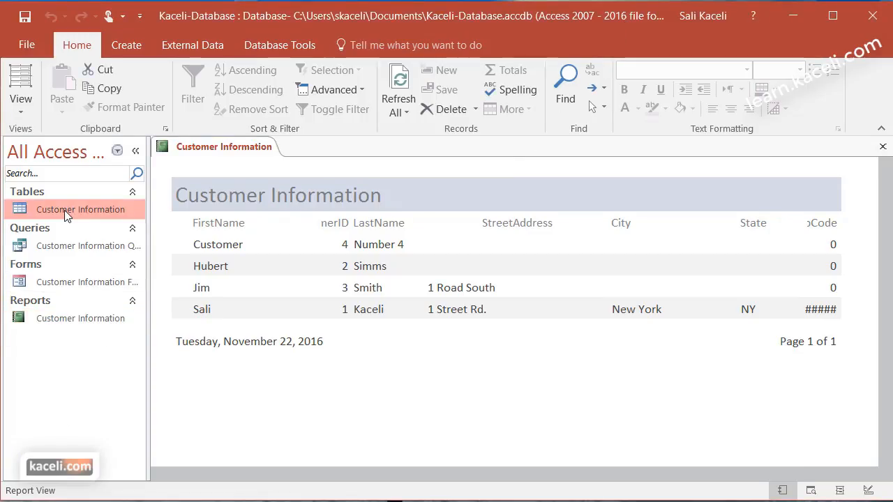
{"action": "left_click", "coordinate": [882, 147]}
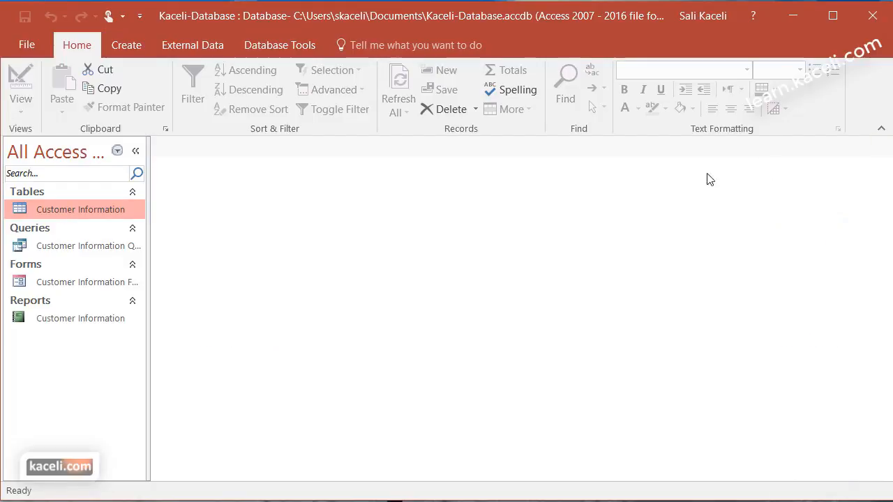
{"action": "double_click", "coordinate": [65, 210]}
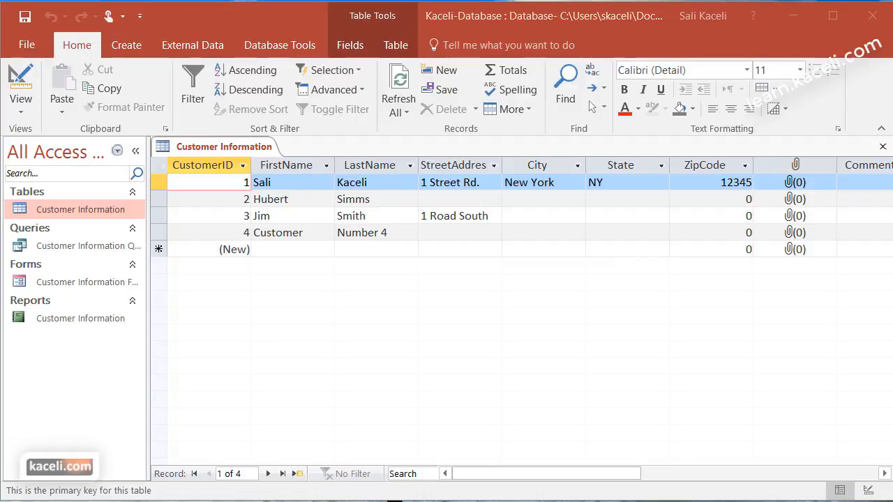
Open the Customer List workbook from the assignment folder and place its window beside the Access table
{"action": "left_click", "coordinate": [395, 501]}
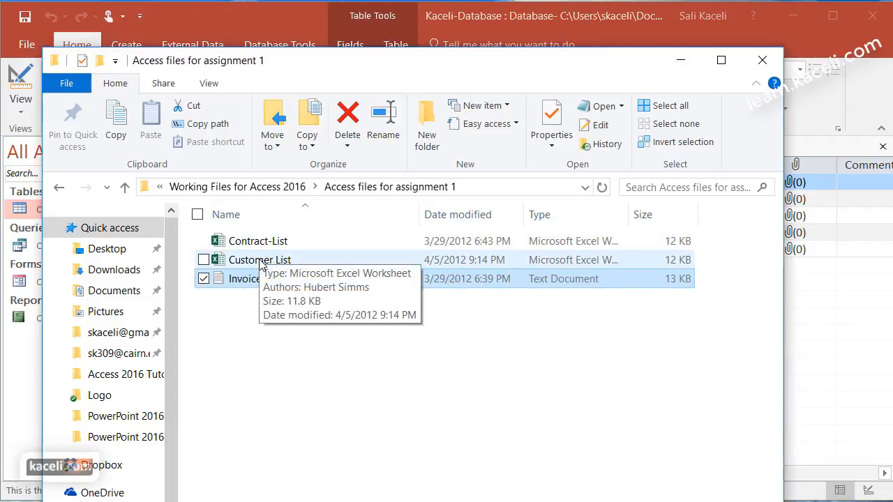
{"action": "left_click", "coordinate": [269, 259]}
{"action": "left_click_drag", "start_coordinate": [401, 71], "coordinate": [779, 71]}
{"action": "left_click", "coordinate": [438, 63]}
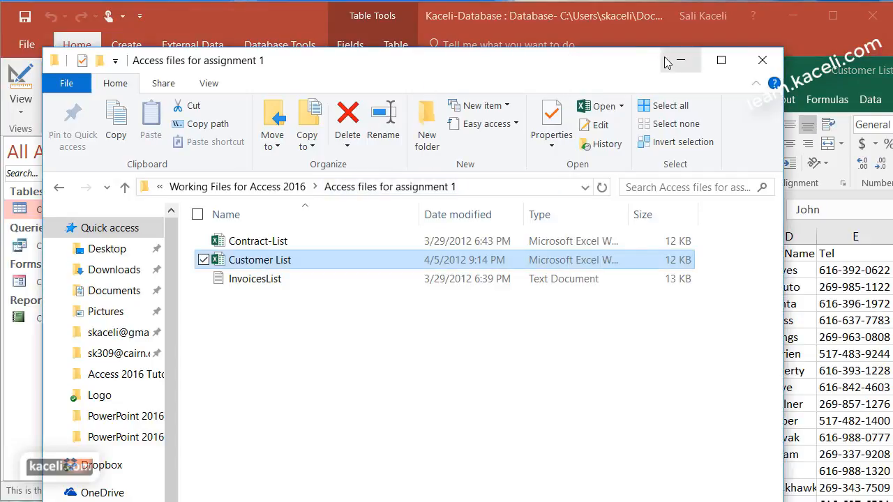
{"action": "left_click", "coordinate": [676, 63]}
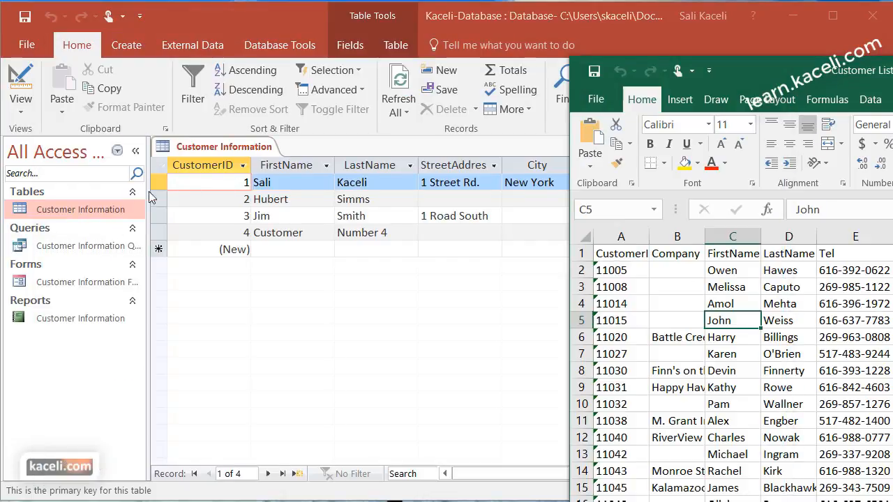
Show the Customer Information table in Design View and bring the Customer List workbook alongside its field list
{"action": "left_click", "coordinate": [27, 120]}
{"action": "left_click", "coordinate": [21, 111]}
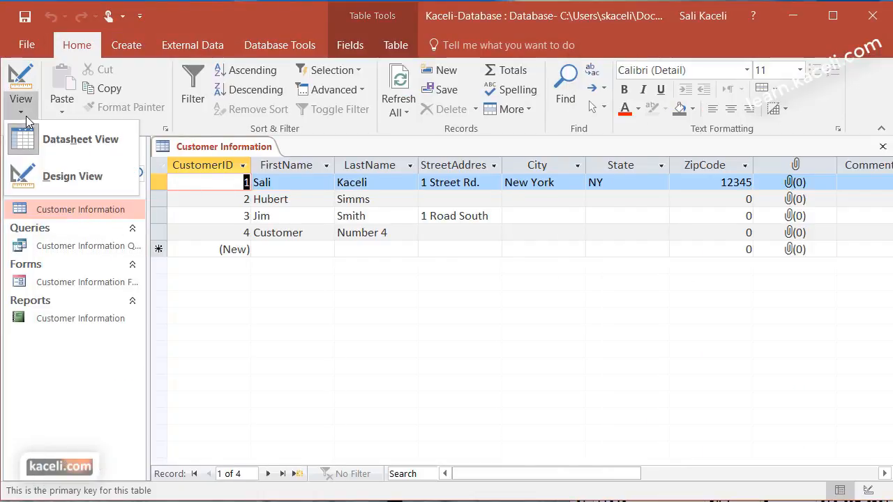
{"action": "left_click", "coordinate": [49, 175]}
{"action": "key", "text": "alt+Tab"}
{"action": "left_click_drag", "start_coordinate": [755, 65], "coordinate": [555, 39]}
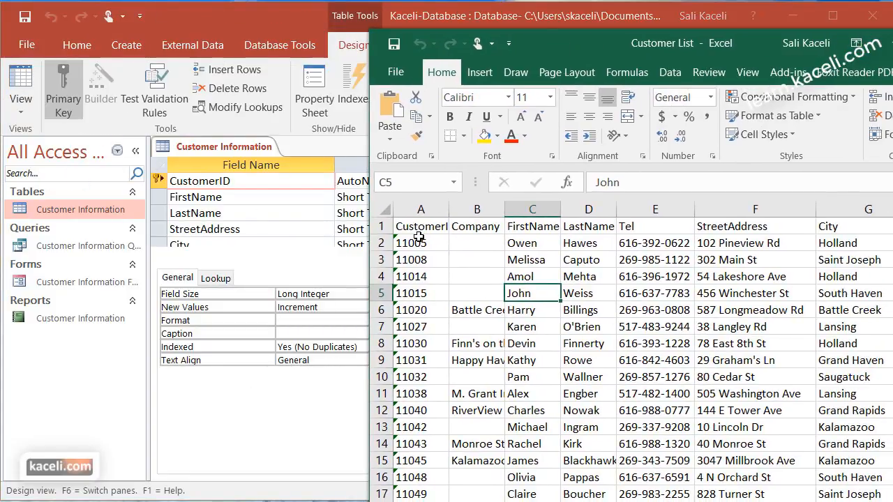
Widen the workbook's CustomerID column and compare its FirstName and LastName headers with the Access table's fields and data types
{"action": "left_click_drag", "start_coordinate": [452, 209], "coordinate": [482, 212]}
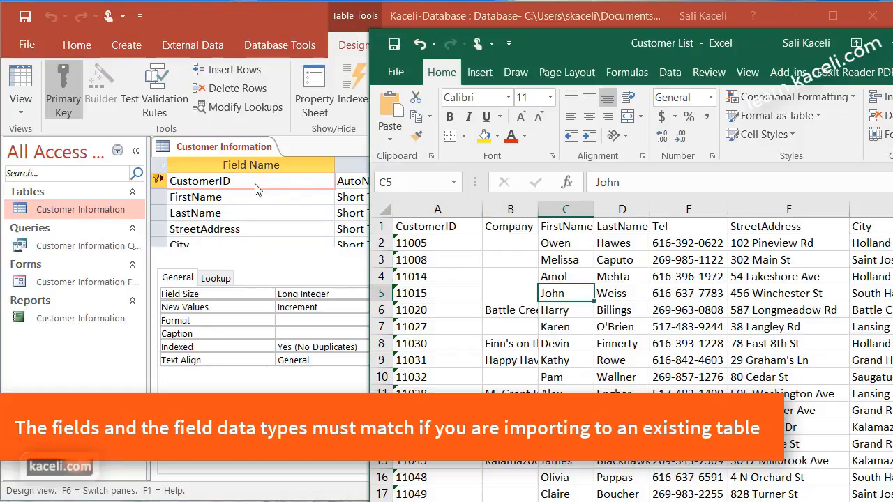
{"action": "left_click", "coordinate": [220, 201]}
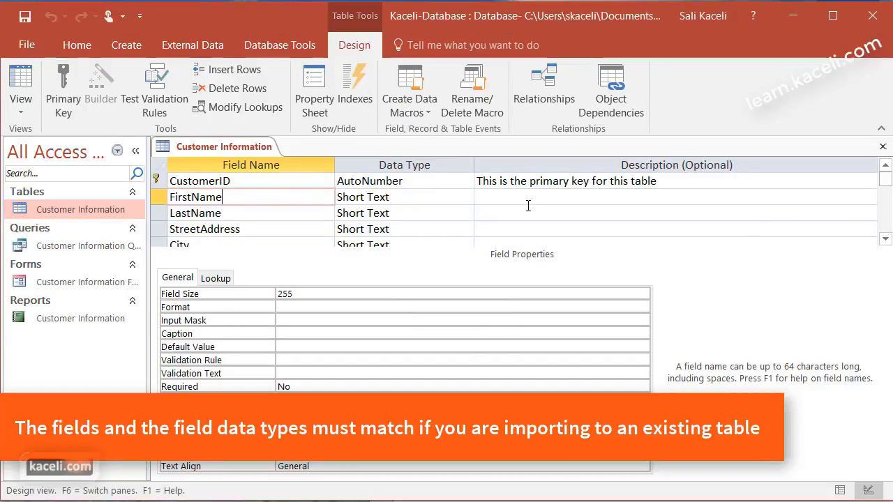
{"action": "key", "text": "alt+Tab"}
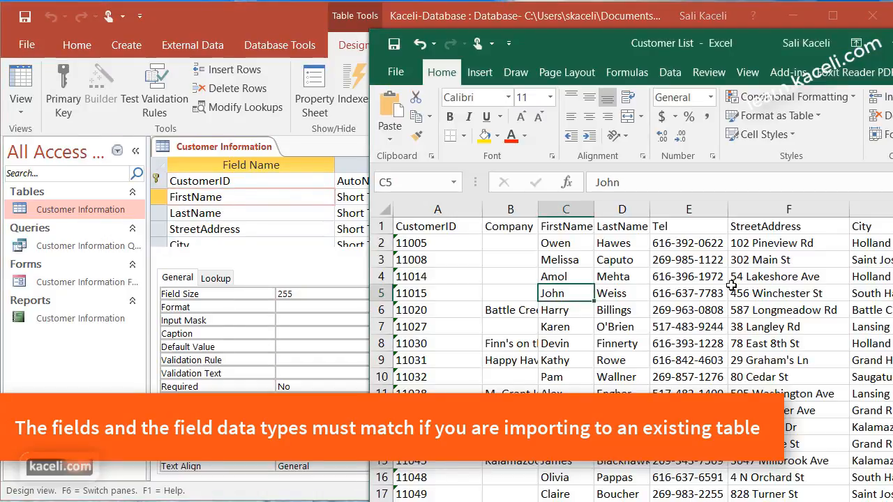
{"action": "left_click", "coordinate": [564, 227]}
{"action": "left_click", "coordinate": [621, 225]}
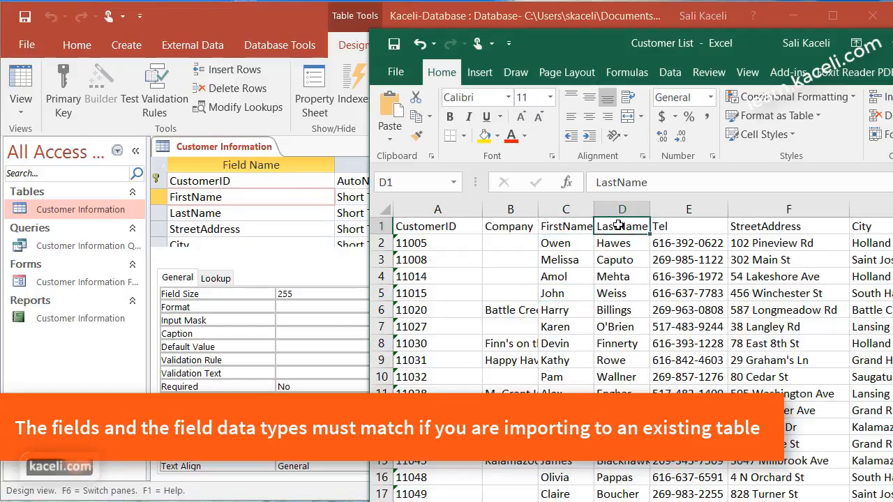
Compare the workbook's Tel and StreetAddress headers with the field names in the Customer Information table's design
{"action": "left_click", "coordinate": [687, 227]}
{"action": "left_click", "coordinate": [772, 227]}
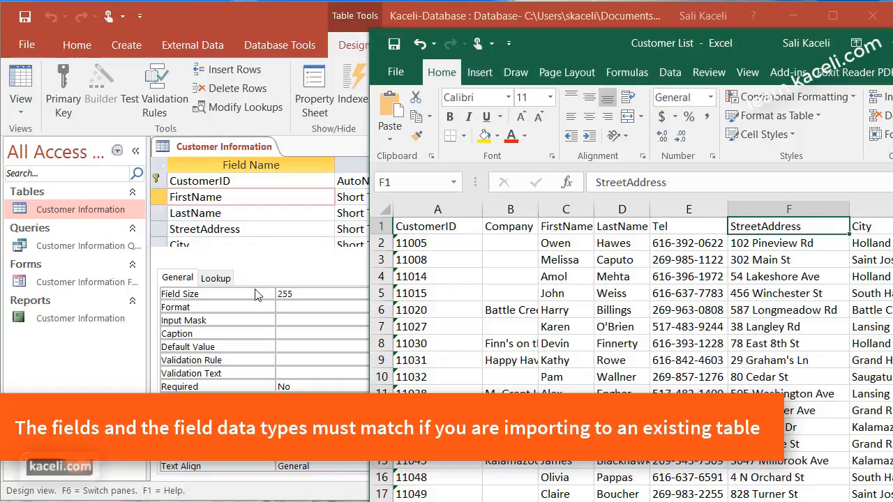
{"action": "left_click", "coordinate": [225, 215]}
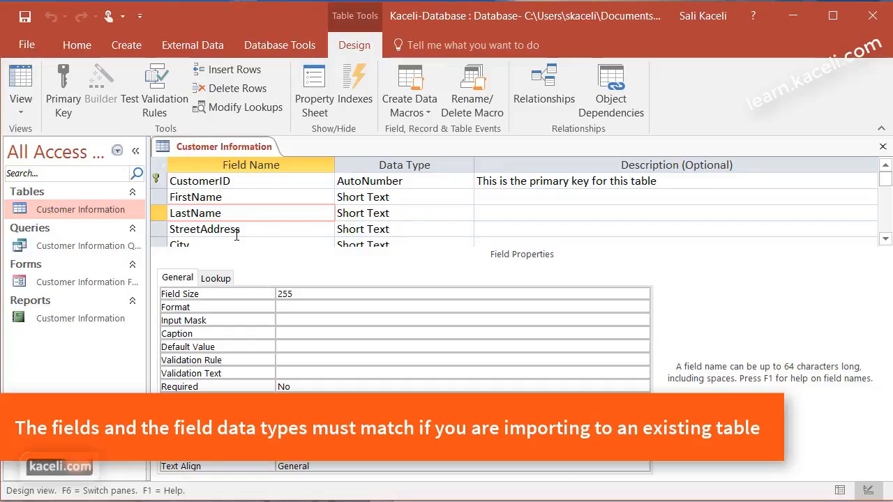
Close the Customer Information table, and close the Customer List workbook without saving its changes
{"action": "left_click", "coordinate": [883, 146]}
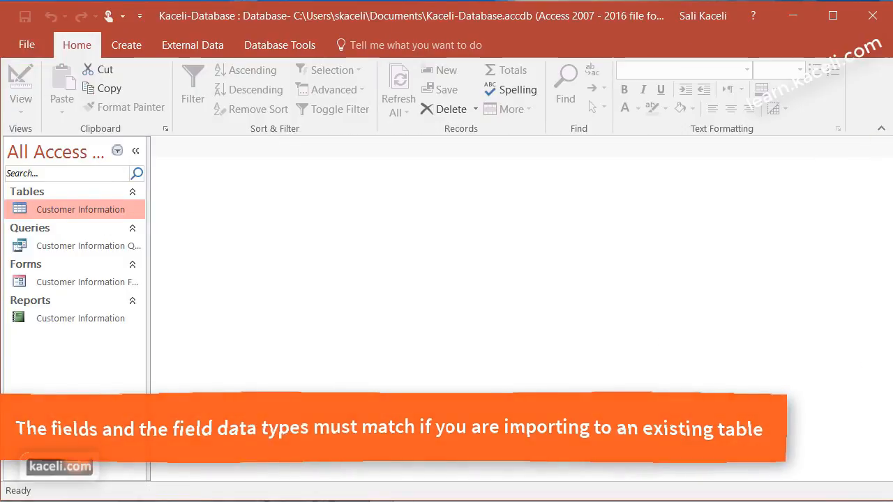
{"action": "left_click", "coordinate": [892, 44]}
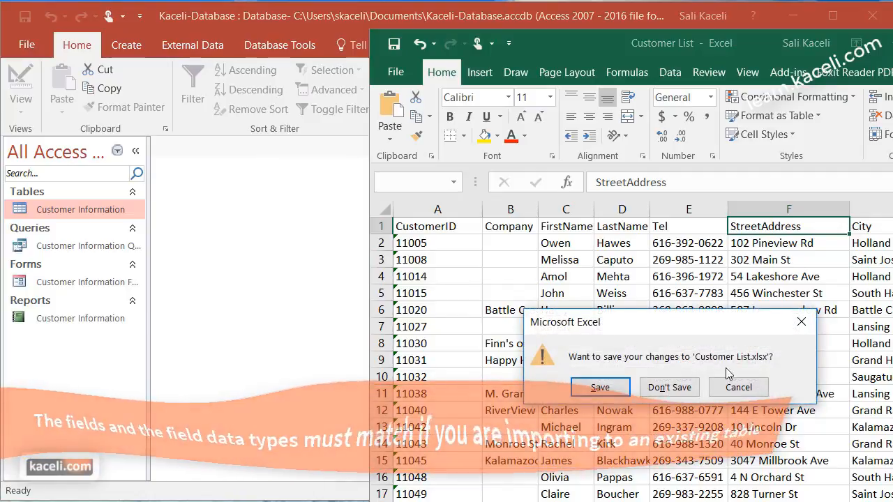
{"action": "left_click", "coordinate": [680, 394]}
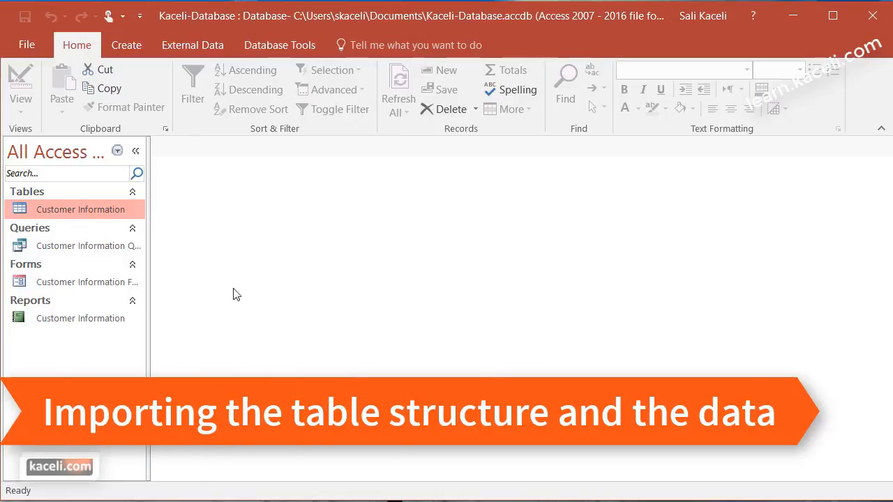
Start an Excel import into a new table, using Customer List from the Access 2016 Working Files folder as the source
{"action": "left_click", "coordinate": [171, 45]}
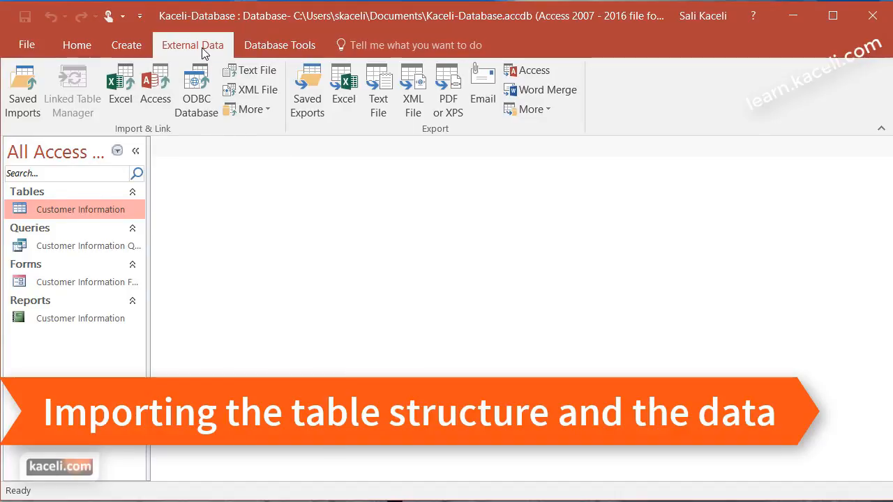
{"action": "left_click", "coordinate": [132, 82]}
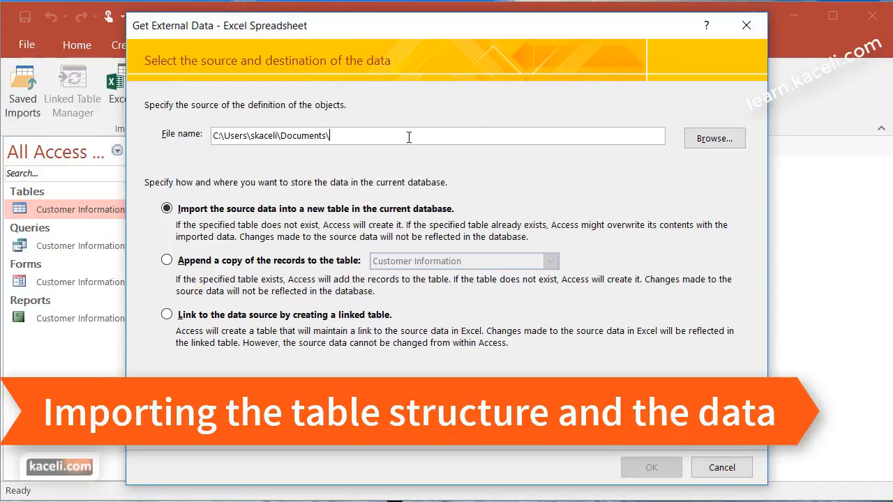
{"action": "left_click", "coordinate": [712, 139]}
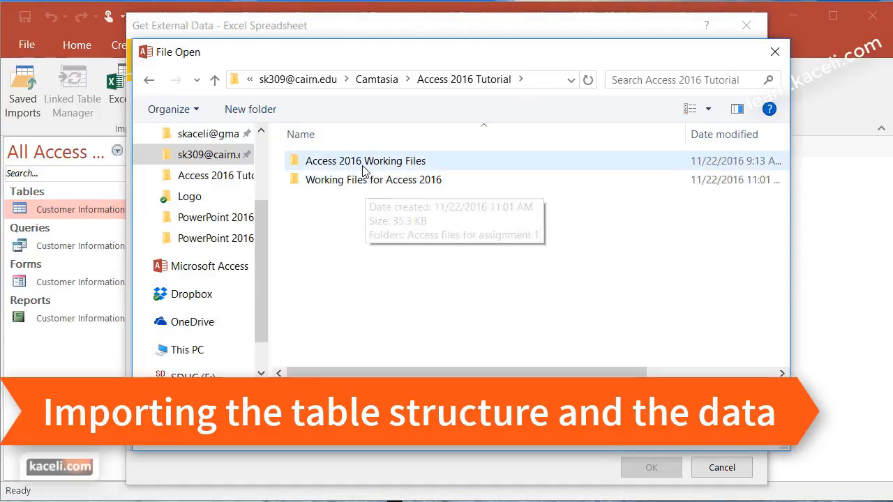
{"action": "double_click", "coordinate": [364, 170]}
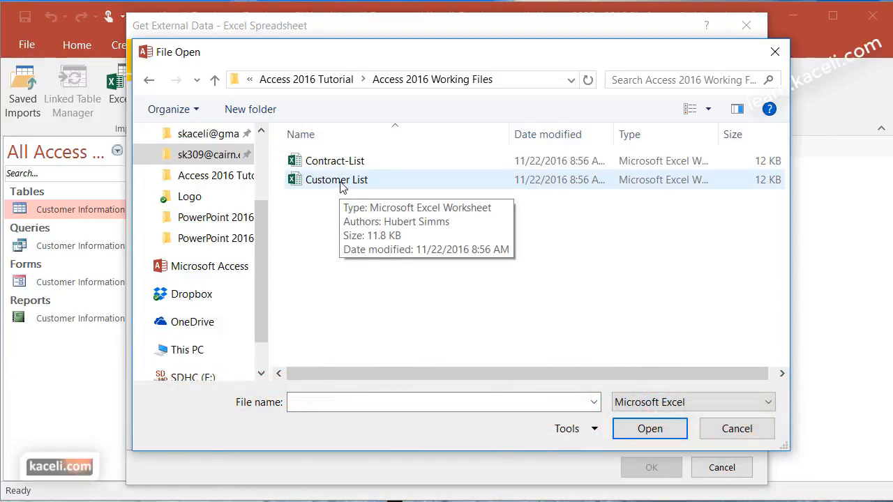
{"action": "left_click", "coordinate": [342, 183]}
{"action": "left_click", "coordinate": [650, 429]}
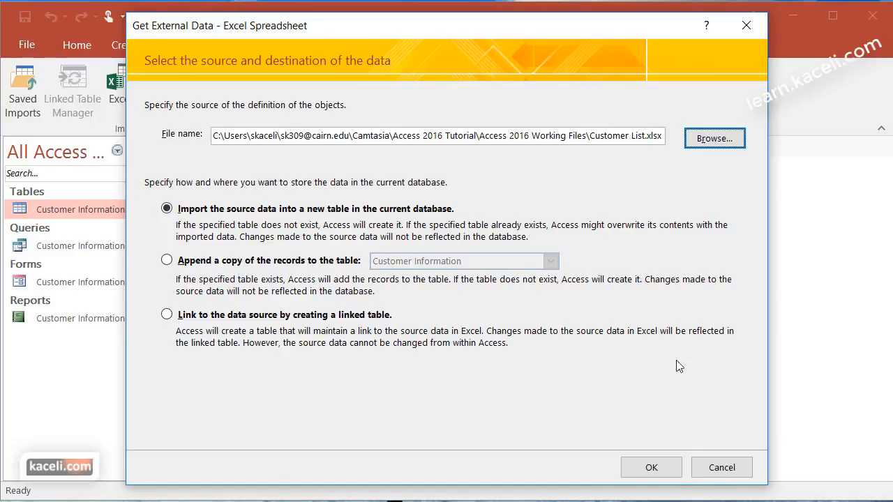
{"action": "left_click", "coordinate": [670, 469]}
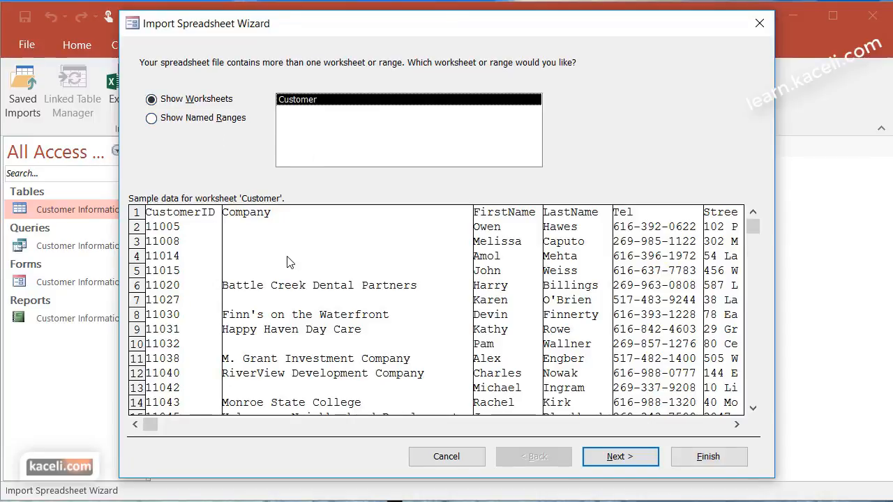
Import the Customer worksheet with its first row treated as column headings, and continue to the field options
{"action": "left_click", "coordinate": [619, 457]}
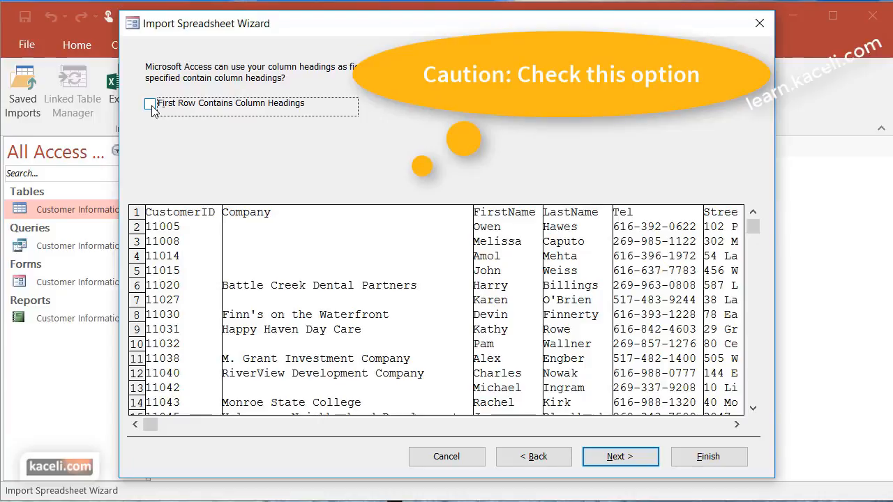
{"action": "left_click", "coordinate": [151, 106]}
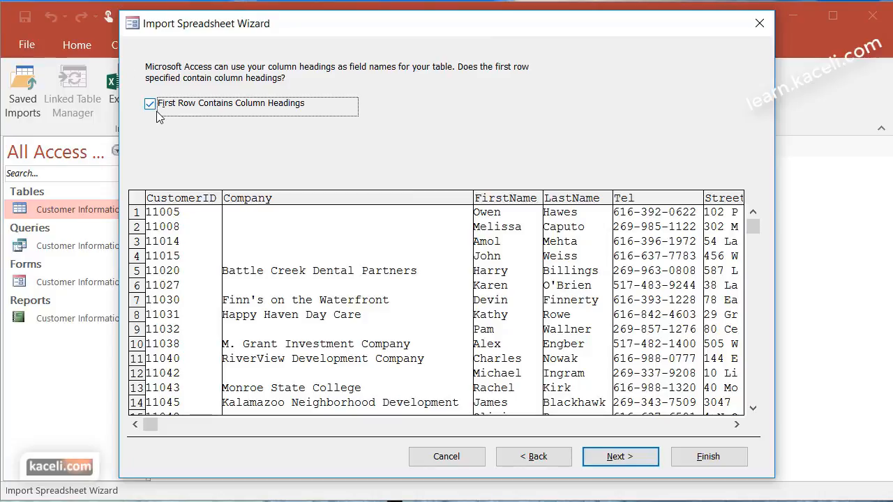
{"action": "left_click", "coordinate": [621, 456]}
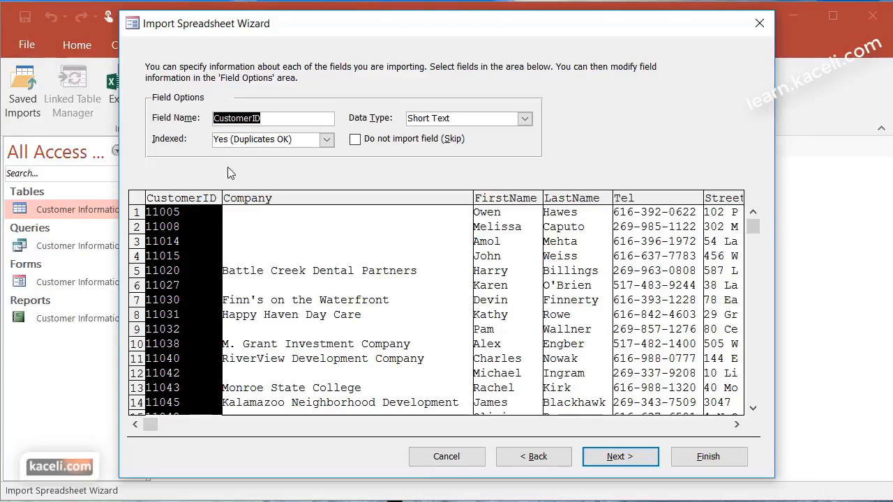
Examine the indexing and data type choices for the CustomerID field without changing them
{"action": "left_click", "coordinate": [326, 140]}
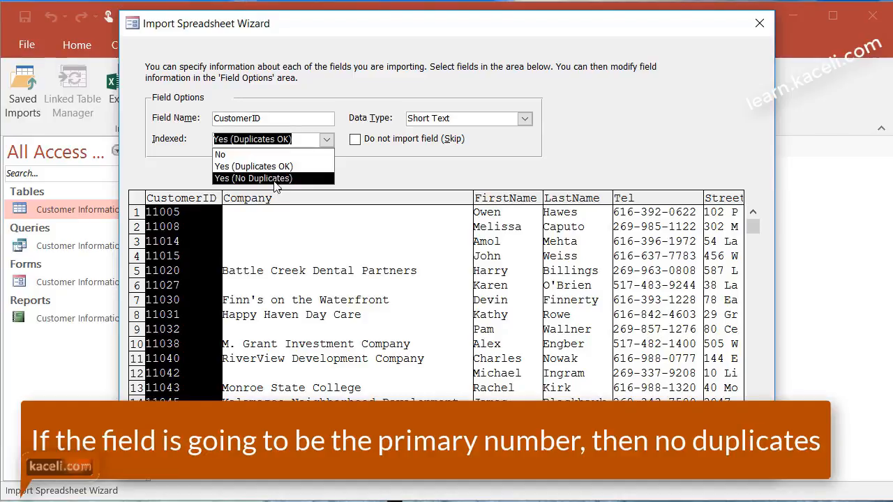
{"action": "left_click", "coordinate": [353, 88]}
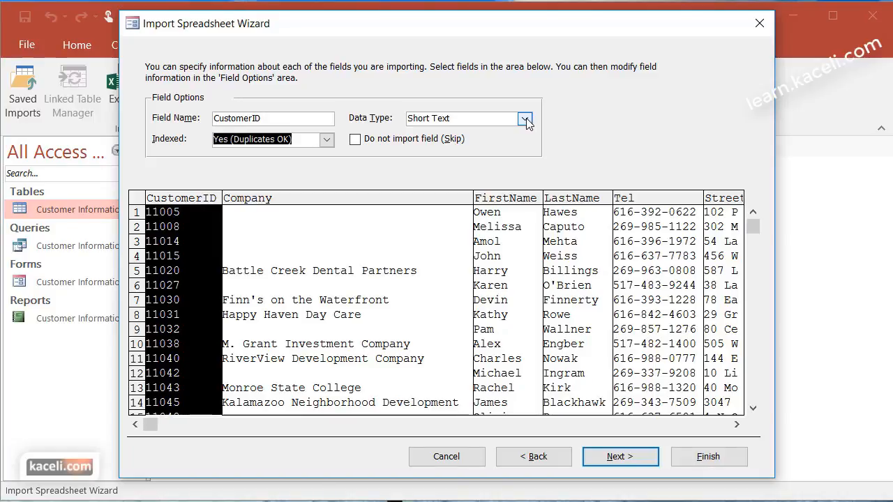
{"action": "left_click", "coordinate": [524, 120]}
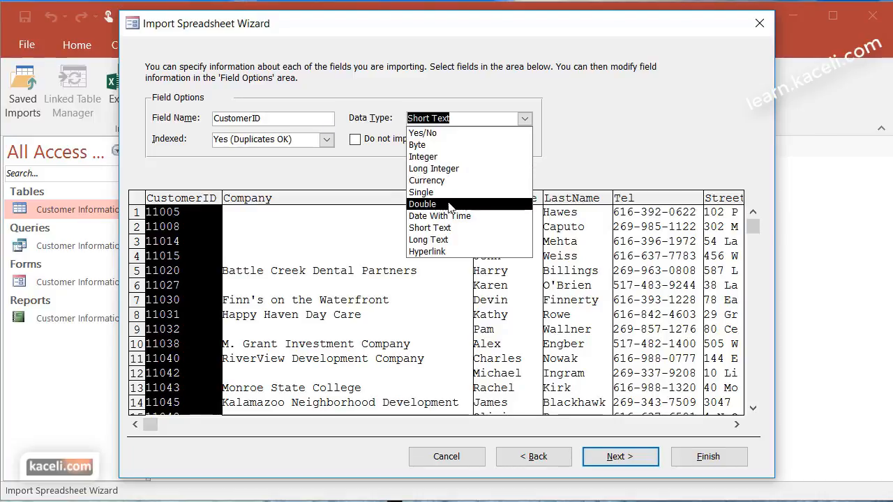
{"action": "left_click", "coordinate": [629, 165]}
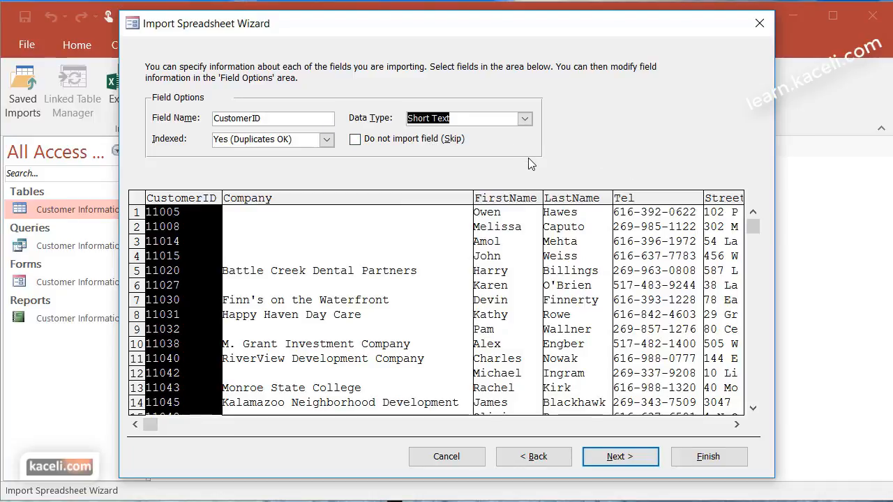
Accept the field options and choose CustomerID as the new table's own primary key
{"action": "left_click", "coordinate": [618, 459]}
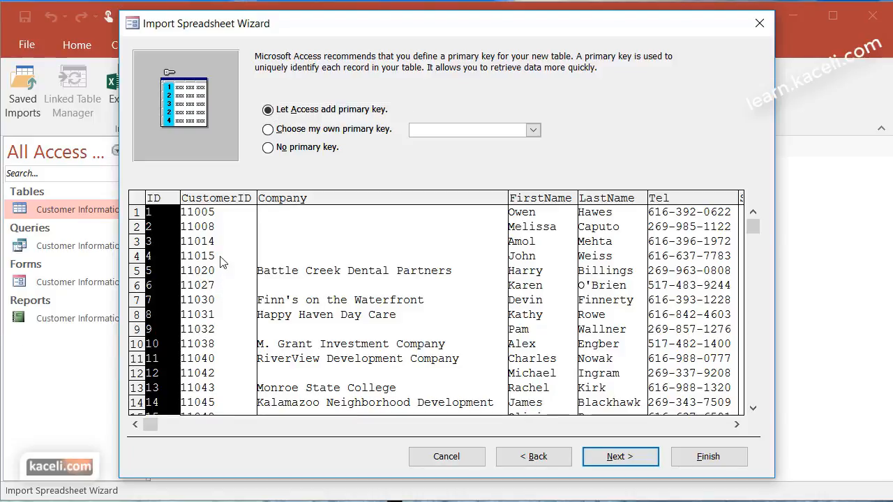
{"action": "left_click", "coordinate": [296, 134]}
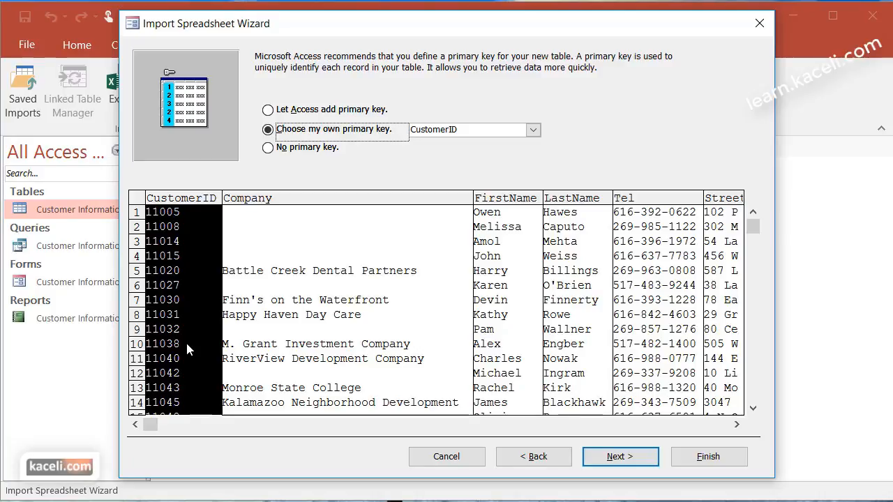
{"action": "left_click", "coordinate": [632, 461]}
Name the destination table Customers and finish the import without saving the import steps
{"action": "left_click", "coordinate": [313, 162]}
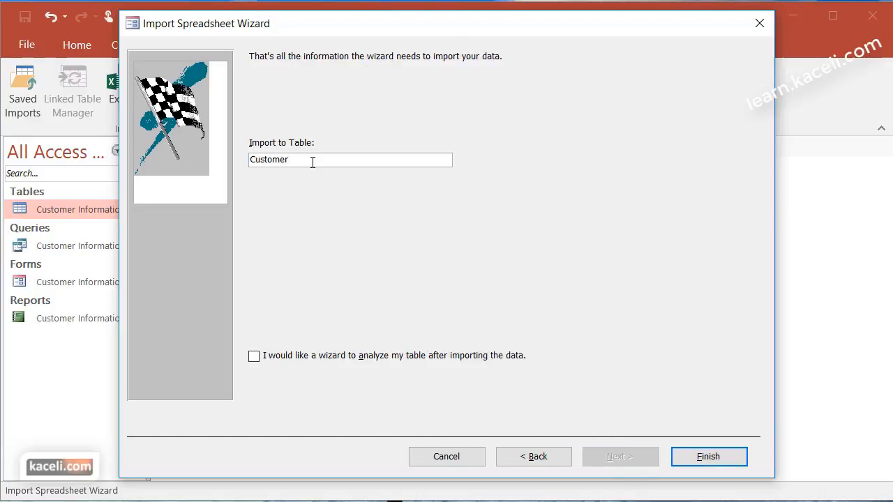
{"action": "type", "text": "s"}
{"action": "left_click", "coordinate": [724, 456]}
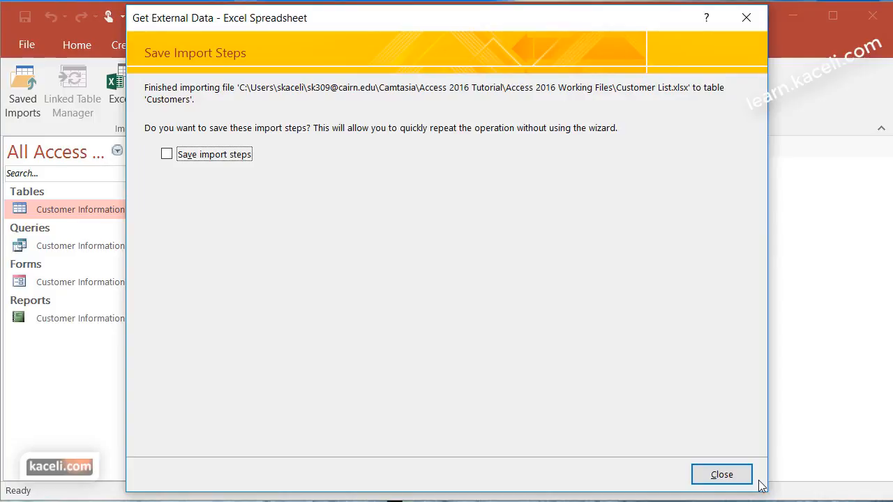
{"action": "left_click", "coordinate": [737, 481]}
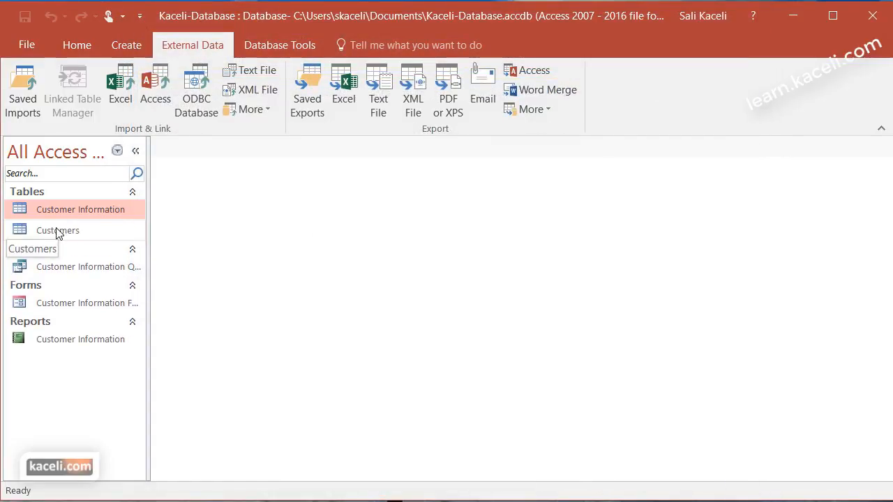
Open the imported Customers table and look through its records
{"action": "left_click", "coordinate": [56, 231]}
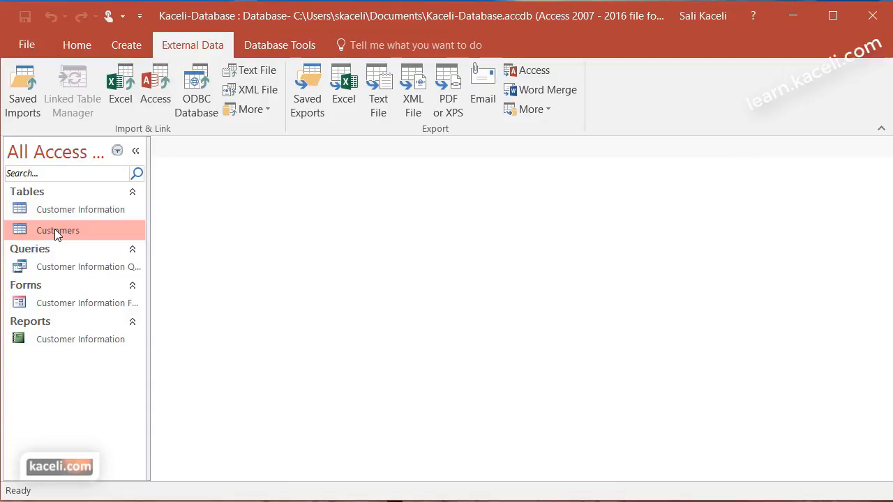
{"action": "double_click", "coordinate": [54, 228]}
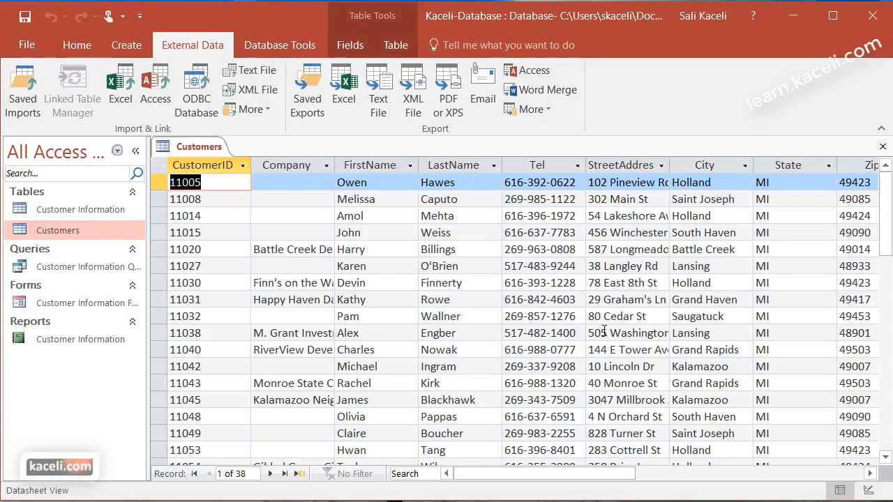
{"action": "scroll", "coordinate": [604, 332], "scroll_direction": "down", "scroll_amount": 1}
{"action": "scroll", "coordinate": [256, 368], "scroll_direction": "down", "scroll_amount": 5}
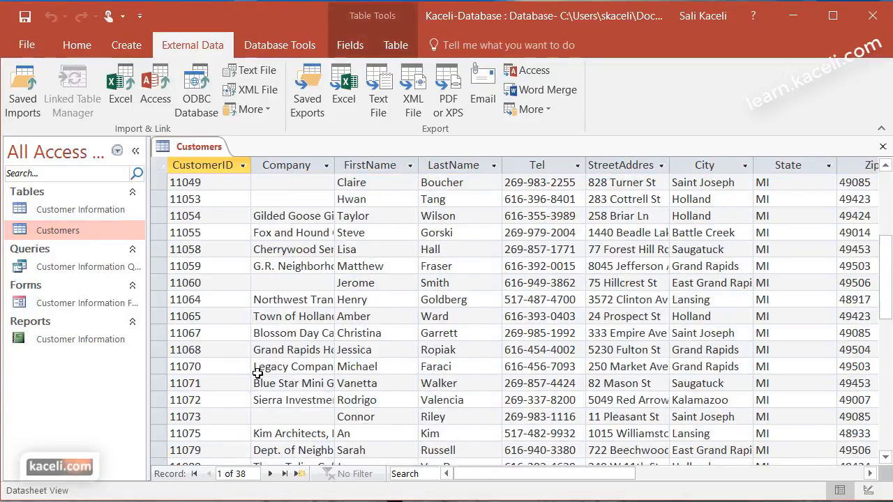
{"action": "scroll", "coordinate": [259, 379], "scroll_direction": "up", "scroll_amount": 10}
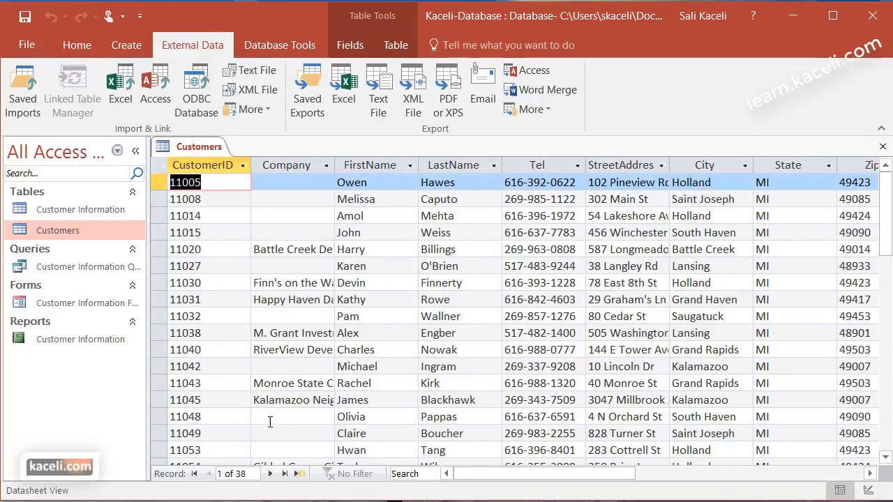
Check the Company, Tel, StreetAddress, City and Zip columns of the Customers table, and widen the Email column slightly
{"action": "mouse_move", "coordinate": [575, 474]}
{"action": "left_mouse_down"}
{"action": "mouse_move", "coordinate": [764, 466]}
{"action": "mouse_move", "coordinate": [577, 472]}
{"action": "left_mouse_up"}
{"action": "left_click", "coordinate": [305, 164]}
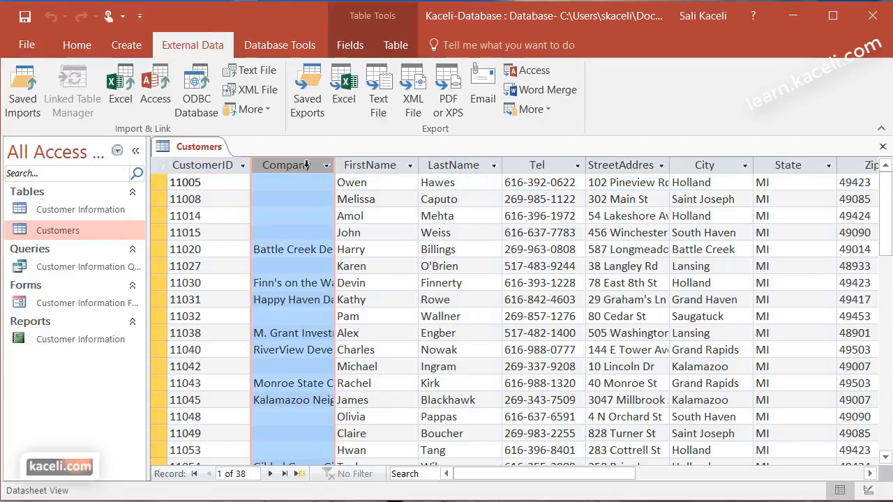
{"action": "left_click", "coordinate": [551, 163]}
{"action": "left_click", "coordinate": [617, 164]}
{"action": "left_click", "coordinate": [720, 165]}
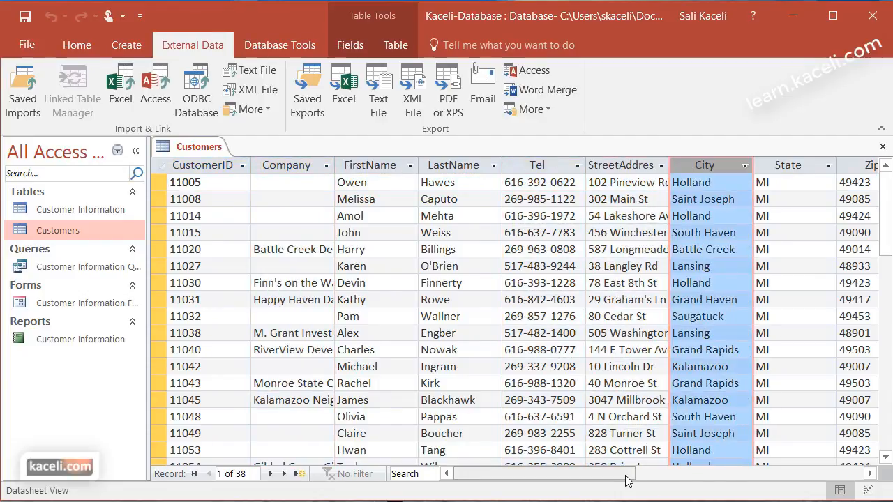
{"action": "left_click_drag", "start_coordinate": [624, 473], "coordinate": [689, 473]}
{"action": "left_click", "coordinate": [625, 162]}
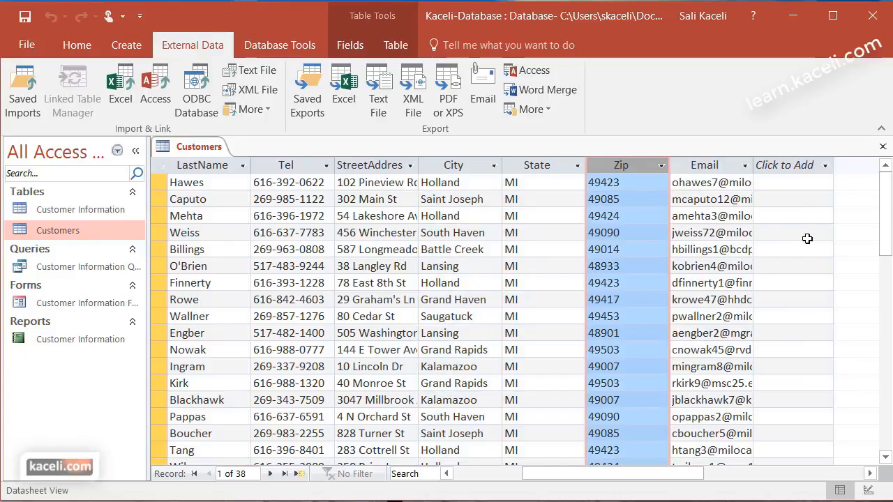
{"action": "left_click_drag", "start_coordinate": [752, 165], "coordinate": [776, 168]}
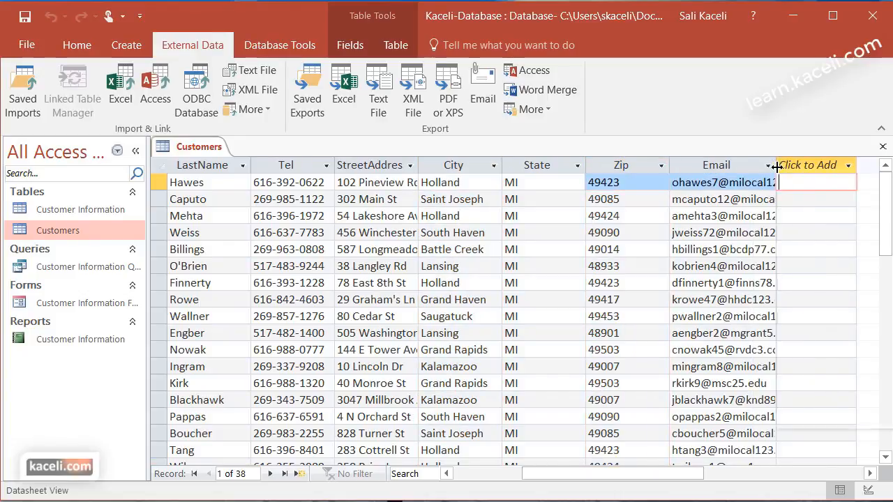
{"action": "left_click", "coordinate": [815, 352]}
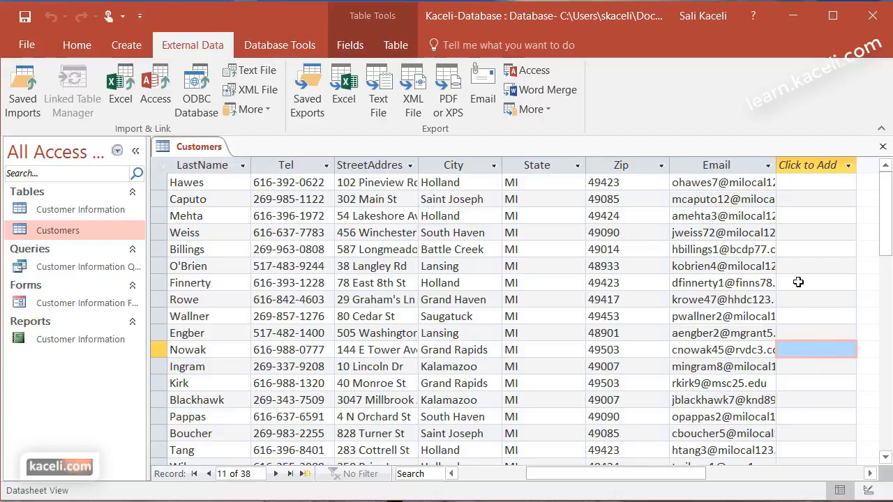
Show the Customers table in Design View and look through its field list down to Email
{"action": "left_click", "coordinate": [35, 50]}
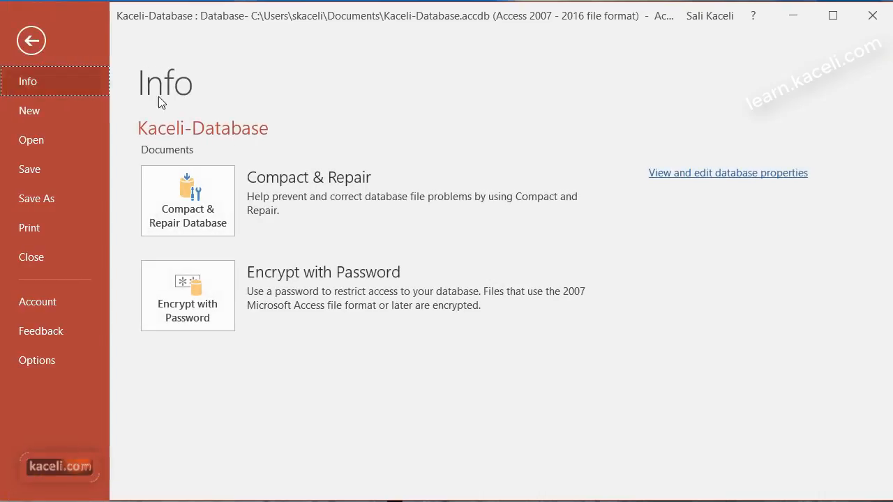
{"action": "left_click", "coordinate": [32, 40]}
{"action": "left_click", "coordinate": [21, 110]}
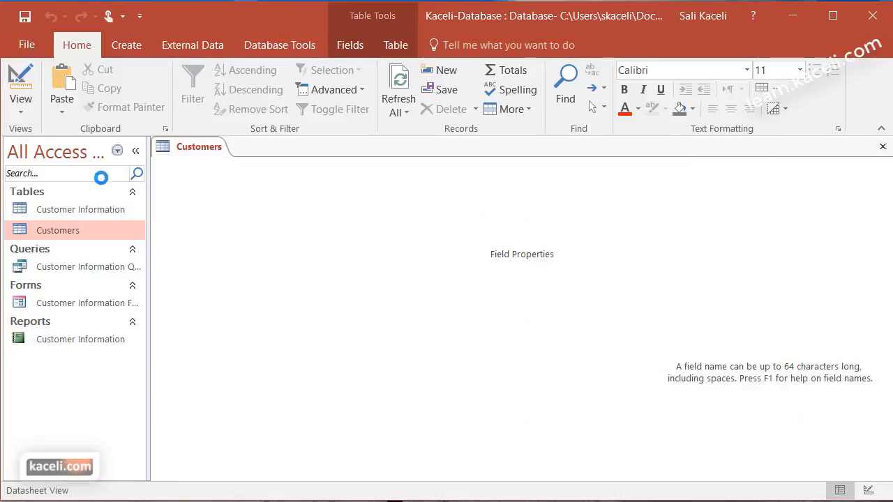
{"action": "scroll", "coordinate": [882, 194], "scroll_direction": "down", "scroll_amount": 3}
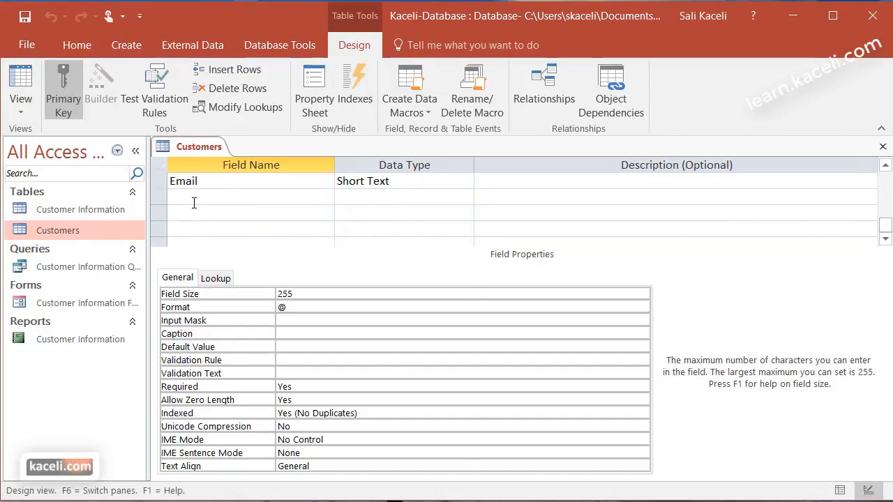
Add a Comments field with the Long Text data type below Email, then save the Customers table design and close it
{"action": "left_click", "coordinate": [223, 197]}
{"action": "type", "text": "Comments"}
{"action": "key", "text": "Tab"}
{"action": "left_click", "coordinate": [466, 197]}
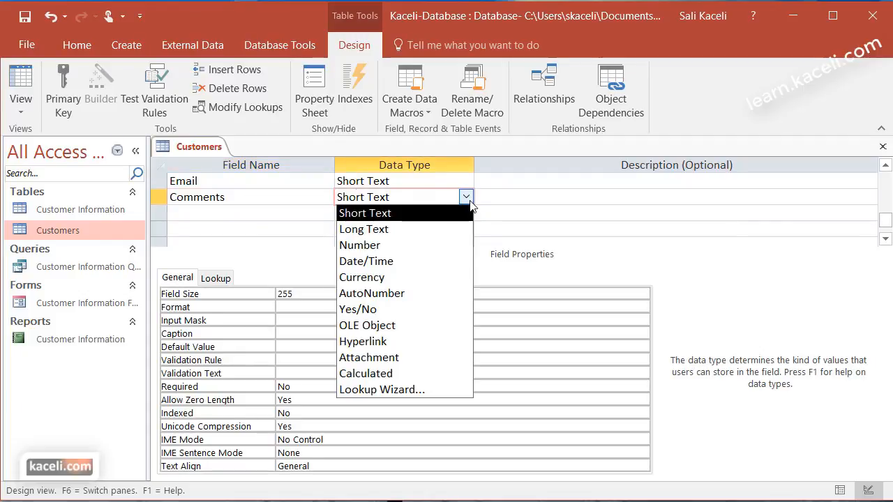
{"action": "left_click", "coordinate": [387, 236]}
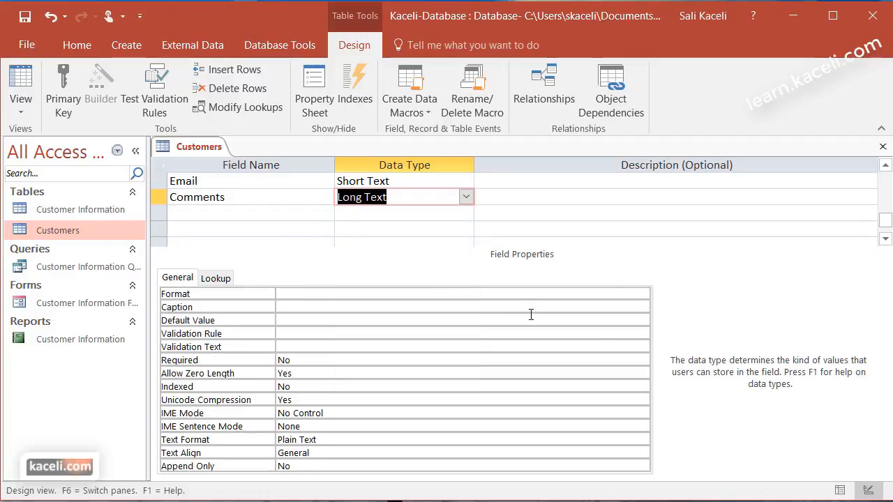
{"action": "left_click", "coordinate": [882, 147]}
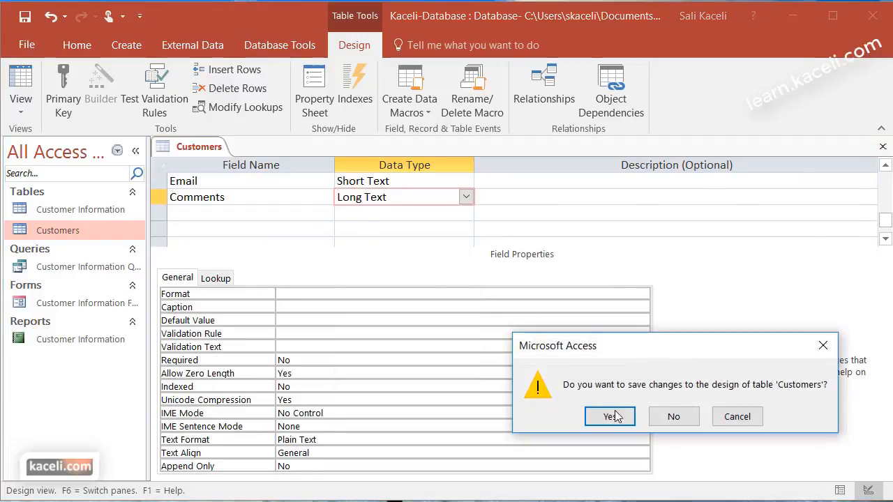
{"action": "left_click", "coordinate": [613, 412]}
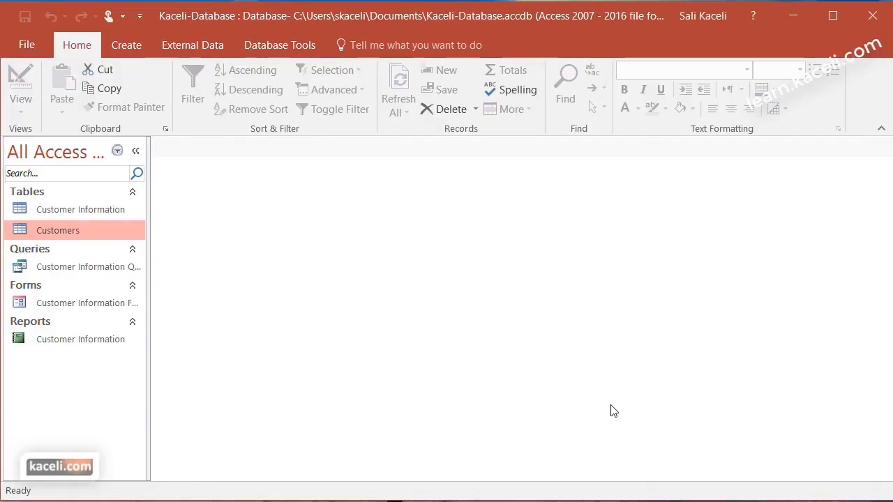
Reopen the Customers table and check the new Comments column after Email, returning to the first column
{"action": "double_click", "coordinate": [66, 230]}
{"action": "left_click_drag", "start_coordinate": [606, 474], "coordinate": [730, 479]}
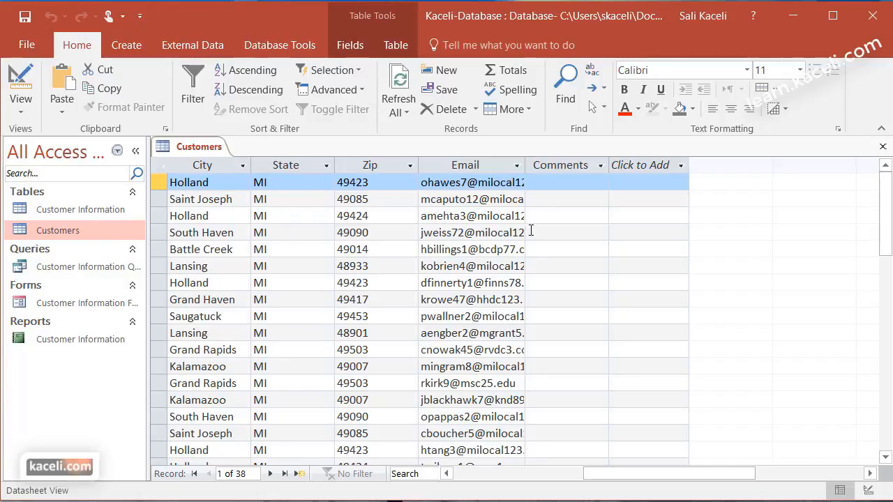
{"action": "key", "text": "Home"}
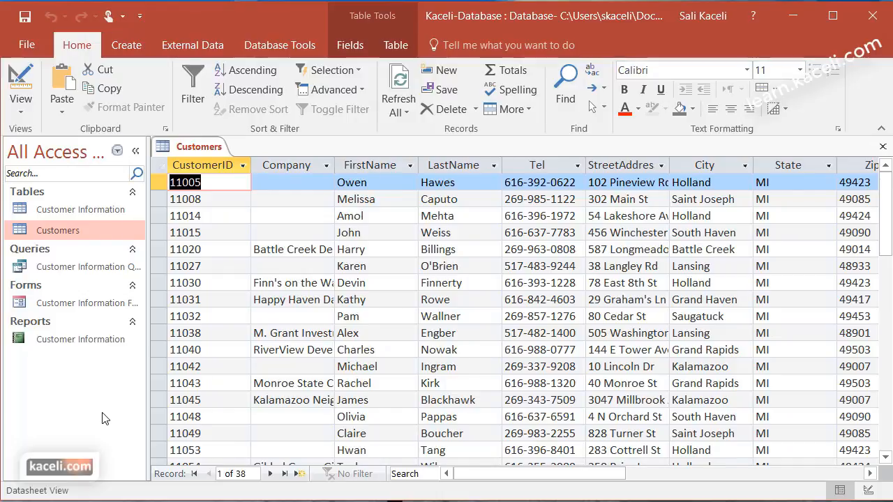
Start an Excel import of the Contract-List workbook from Access 2016 Working Files into a new table in the current database
{"action": "left_click", "coordinate": [178, 46]}
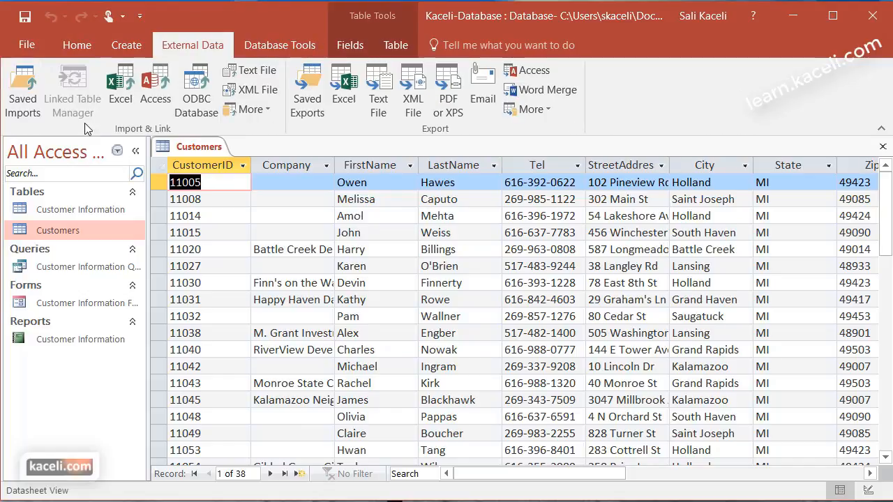
{"action": "left_click", "coordinate": [120, 93]}
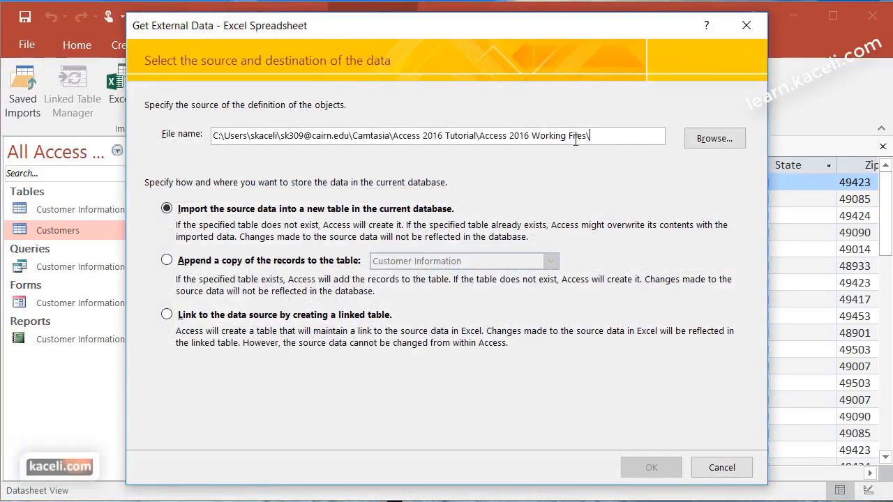
{"action": "left_click", "coordinate": [708, 140]}
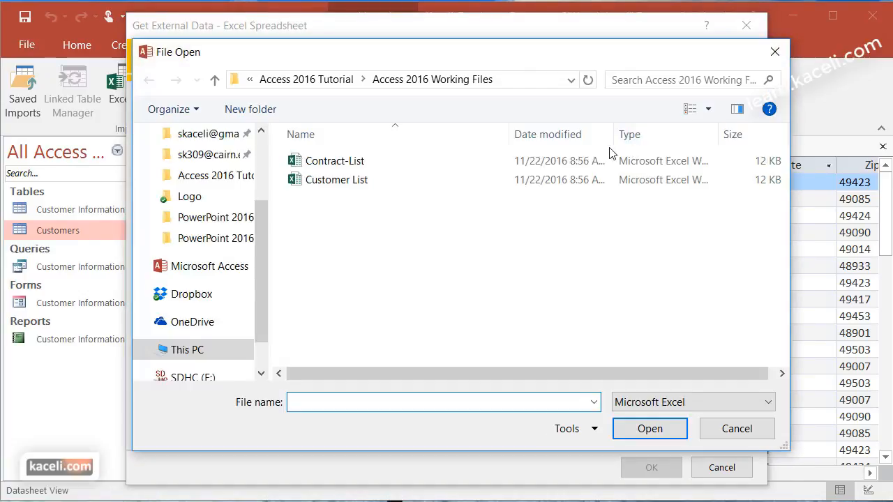
{"action": "left_click", "coordinate": [333, 166]}
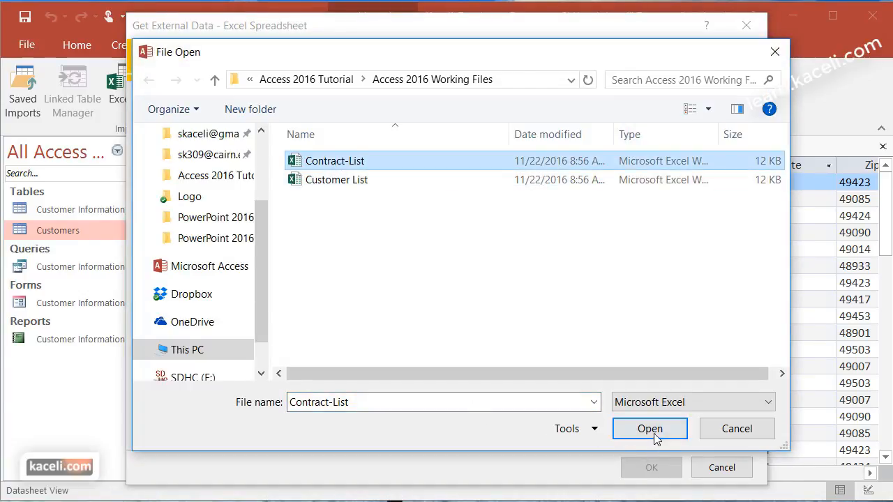
{"action": "left_click", "coordinate": [654, 433]}
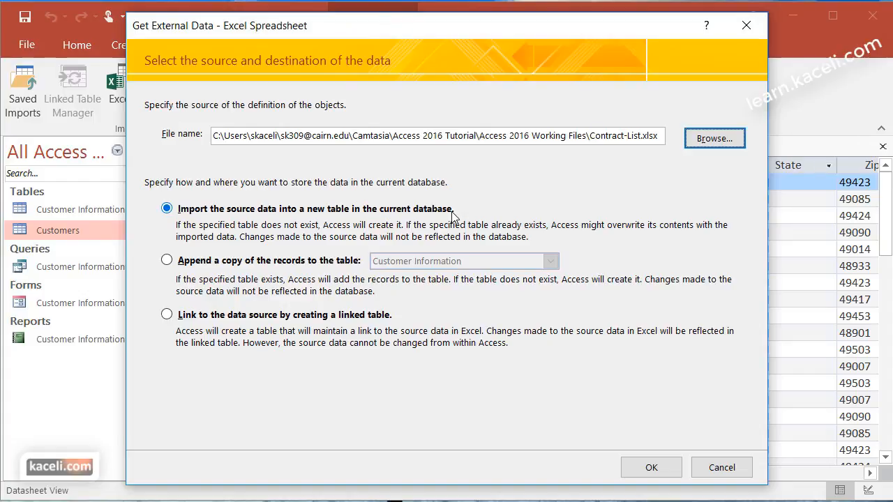
{"action": "left_click", "coordinate": [669, 467]}
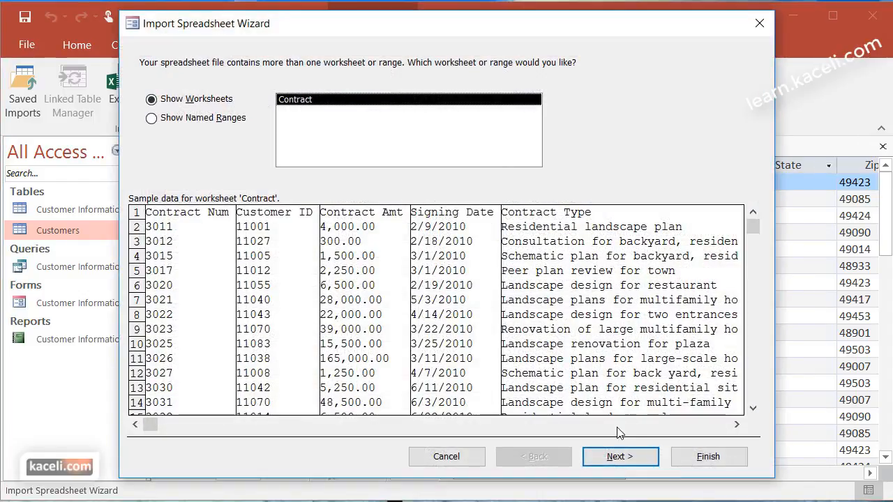
Import the Contract worksheet with its first row as column headings and default field options, using Contract Num as the primary key
{"action": "left_click", "coordinate": [617, 459]}
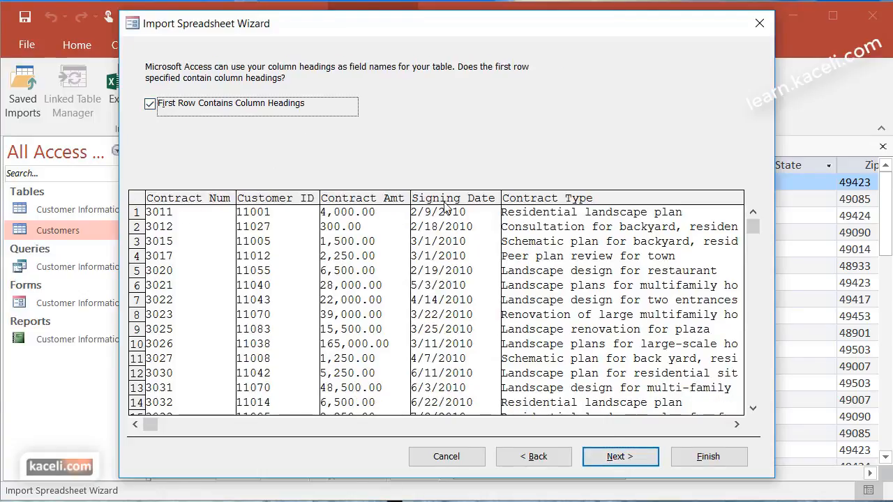
{"action": "left_click", "coordinate": [639, 463]}
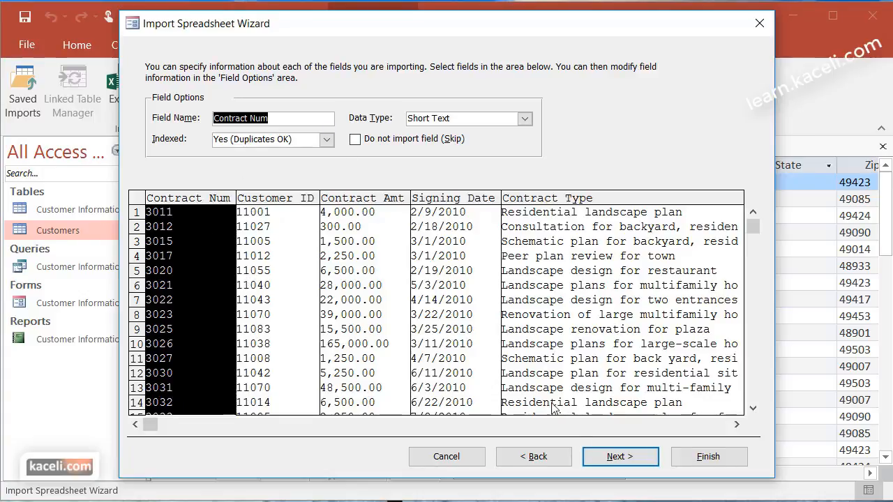
{"action": "left_click", "coordinate": [635, 456]}
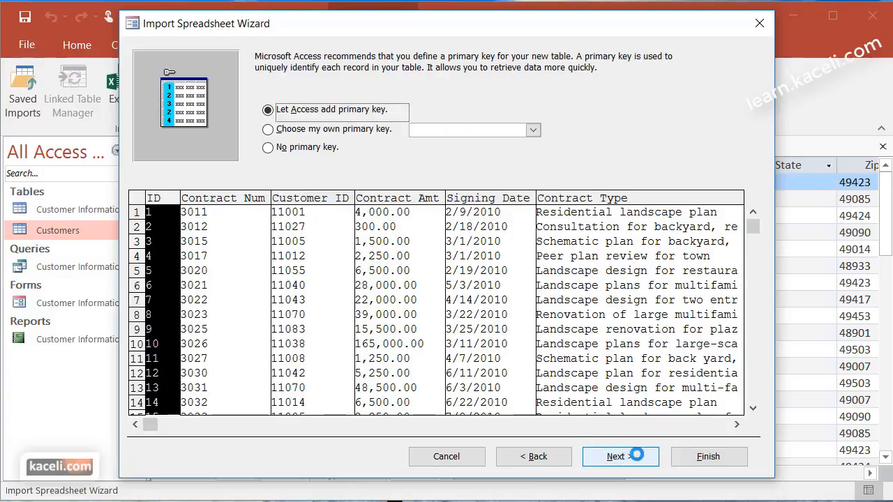
{"action": "left_click", "coordinate": [270, 129]}
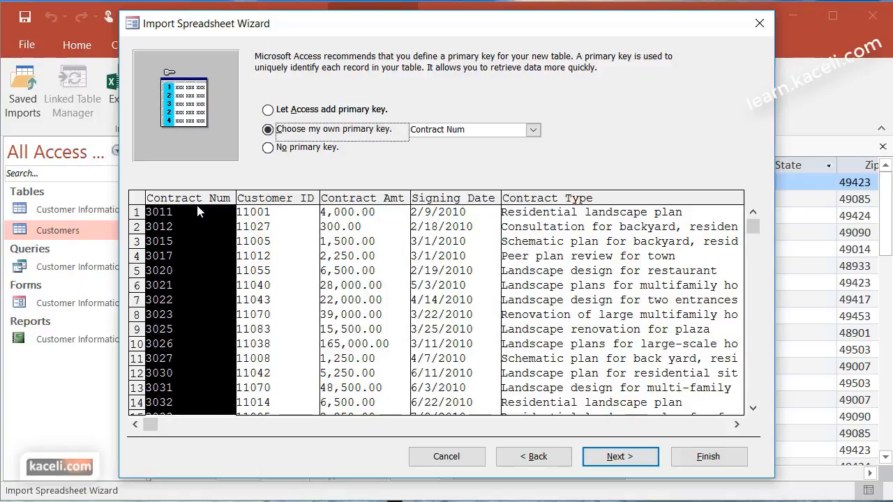
{"action": "left_click", "coordinate": [643, 461]}
Name the destination table Contracts and finish the import without saving the import steps
{"action": "left_click", "coordinate": [309, 159]}
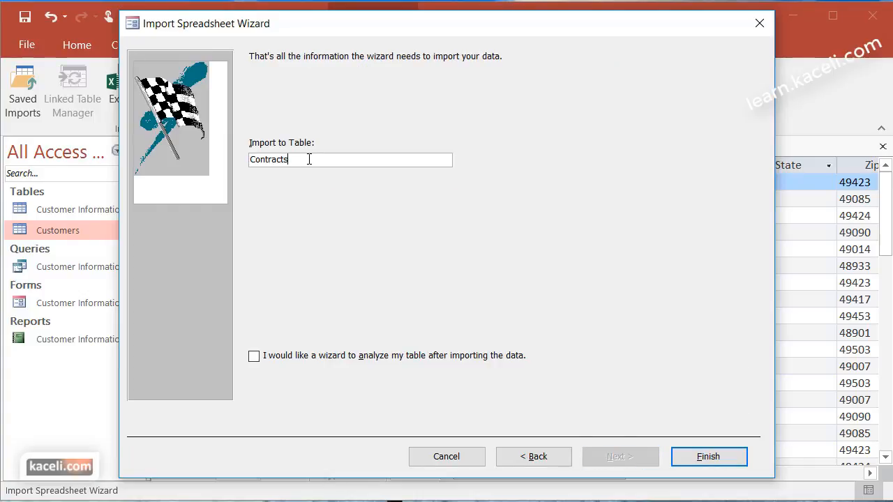
{"action": "left_click", "coordinate": [711, 458]}
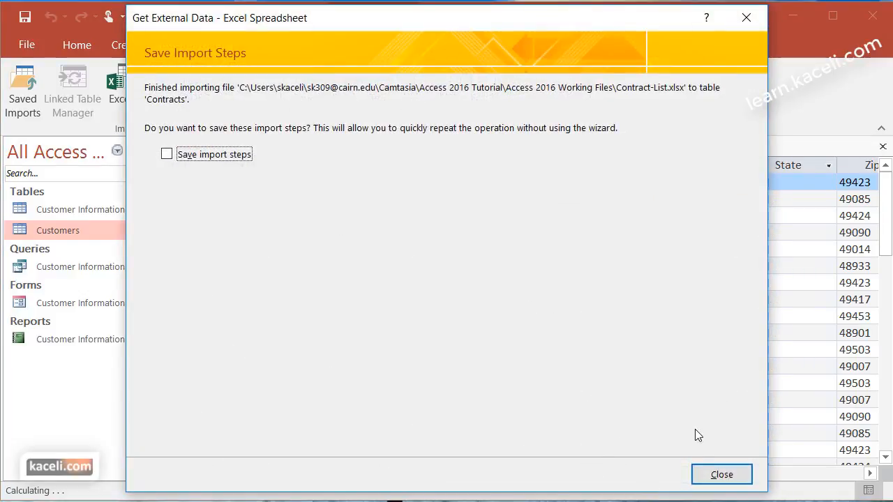
{"action": "left_click", "coordinate": [729, 476]}
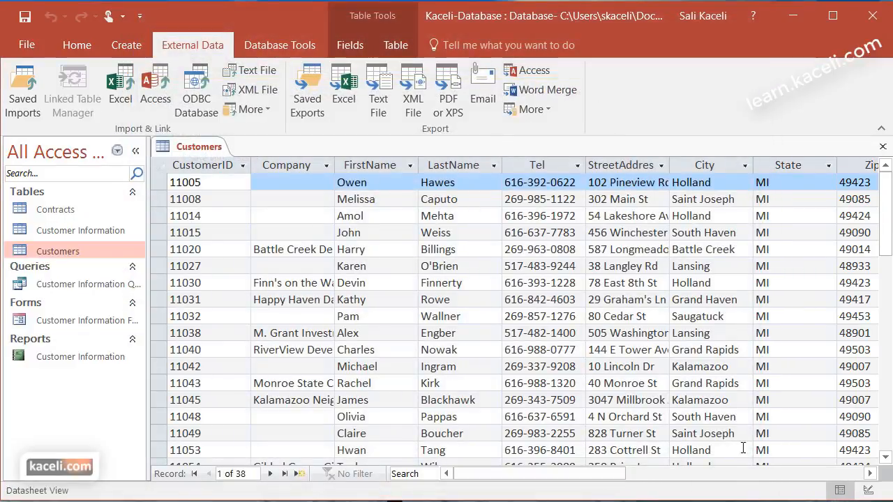
Close the open Customers table, view the imported Contracts and Customers tables, and close them again
{"action": "left_click", "coordinate": [883, 146]}
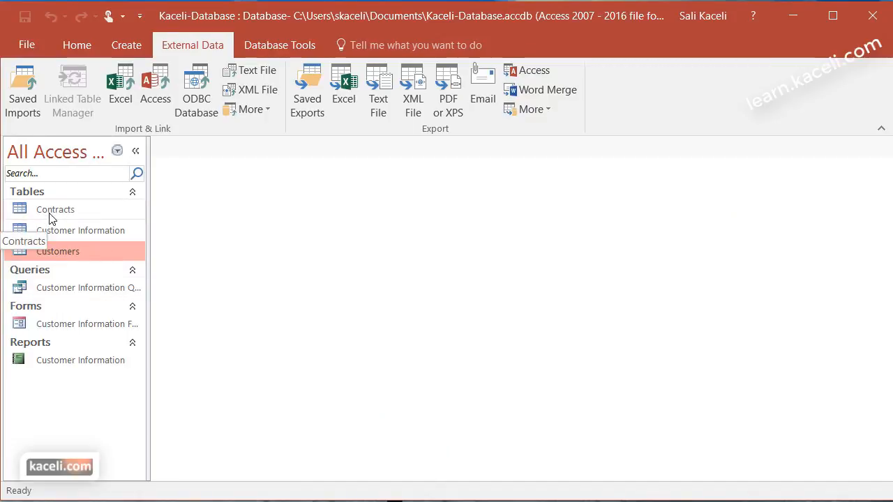
{"action": "double_click", "coordinate": [70, 211]}
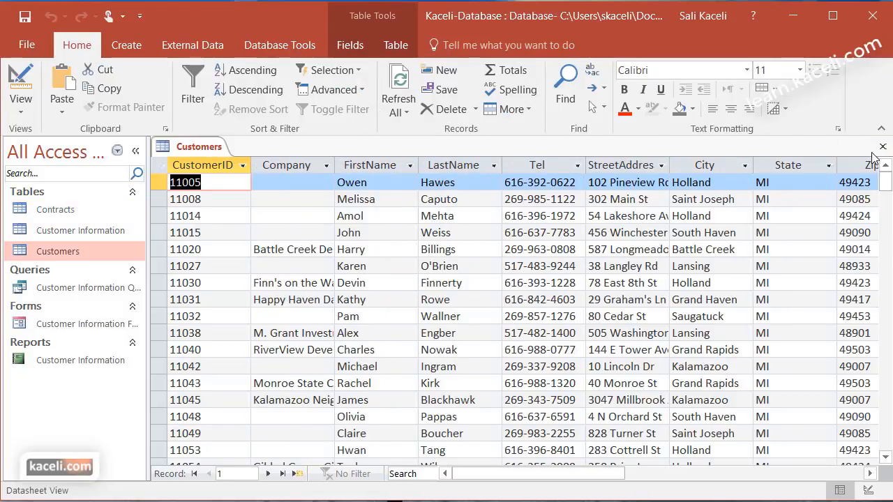
{"action": "left_click", "coordinate": [882, 147]}
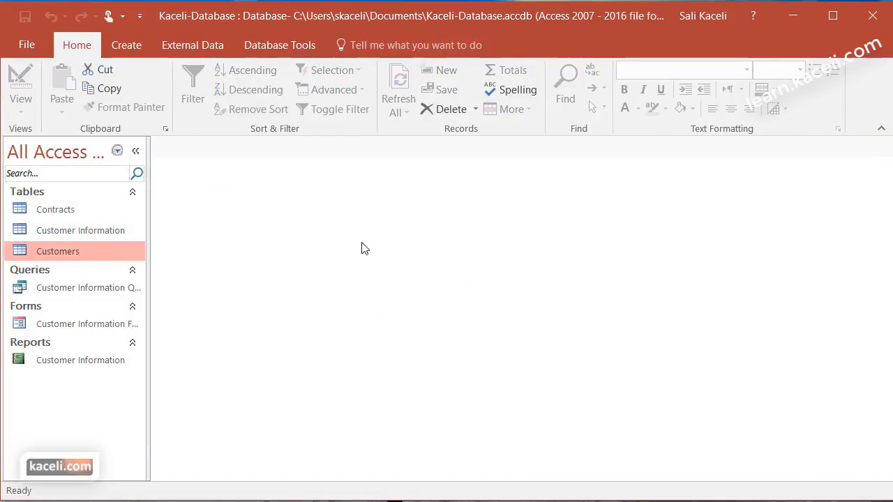